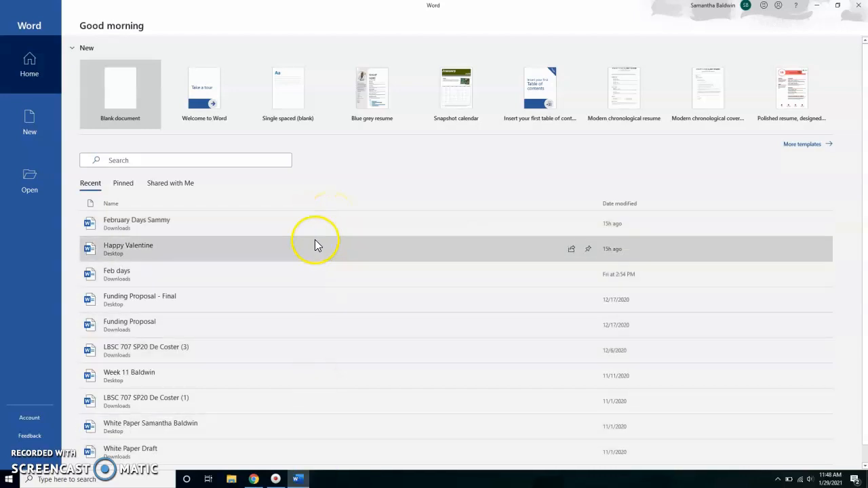
- Create a new blank document
click(41, 119)
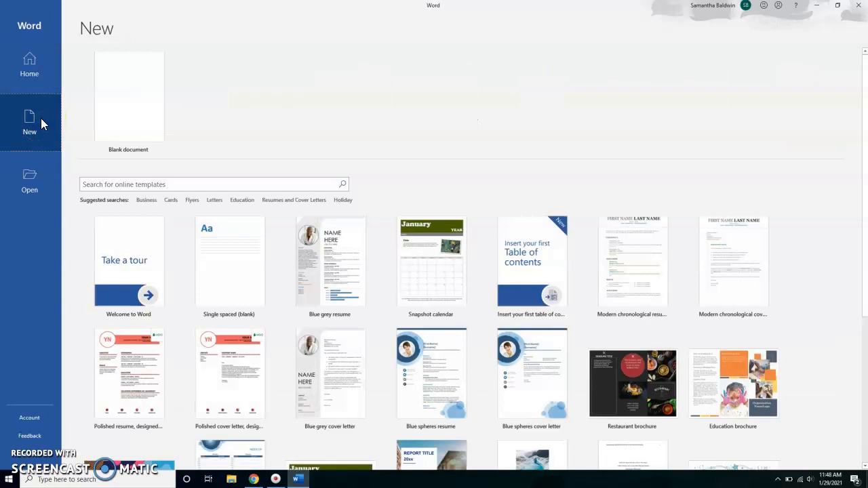
click(292, 234)
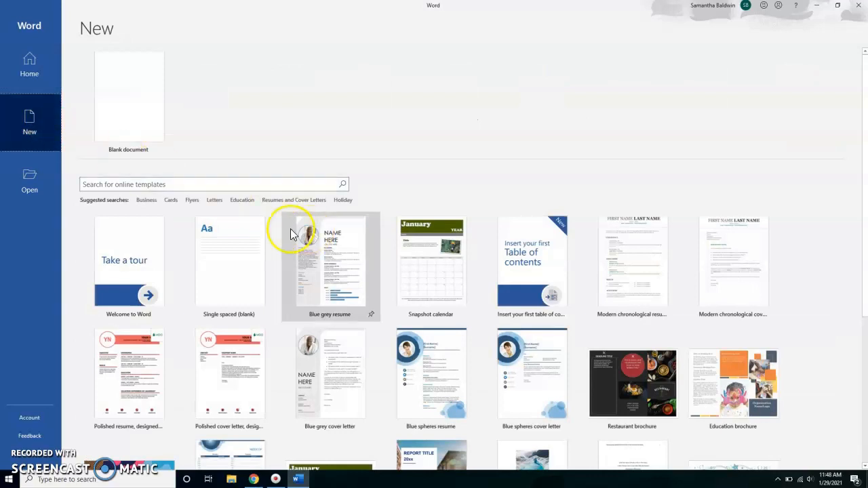
click(15, 195)
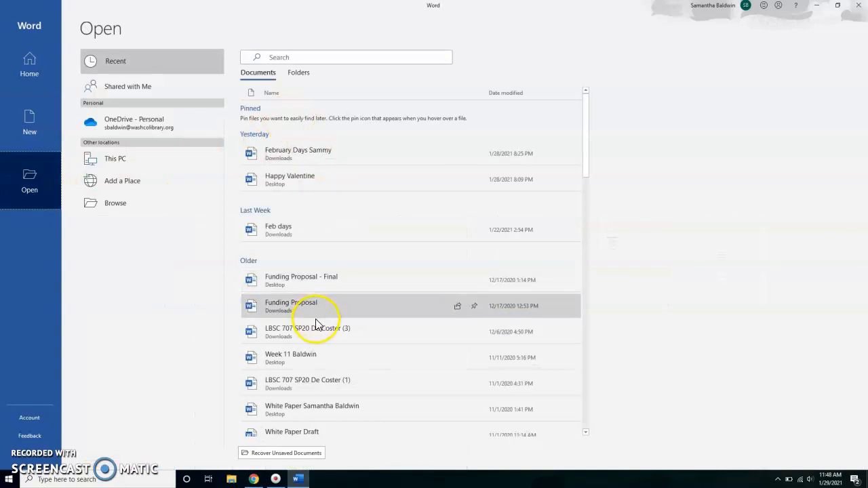
click(36, 135)
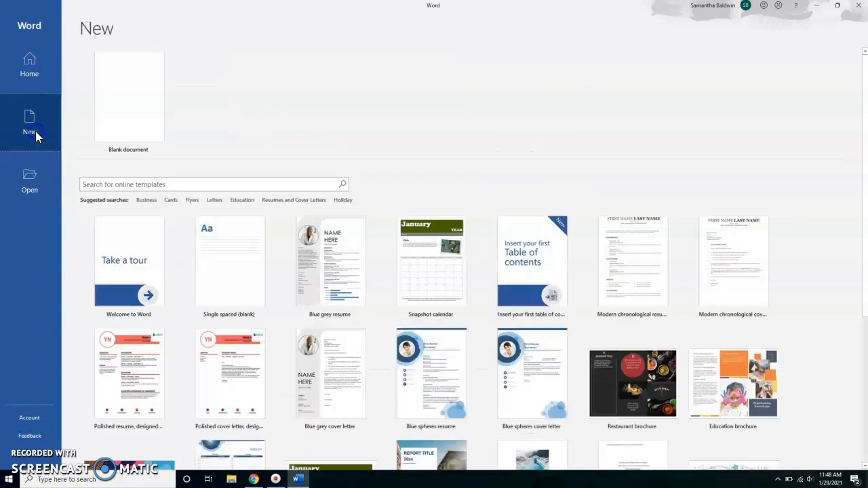
click(162, 120)
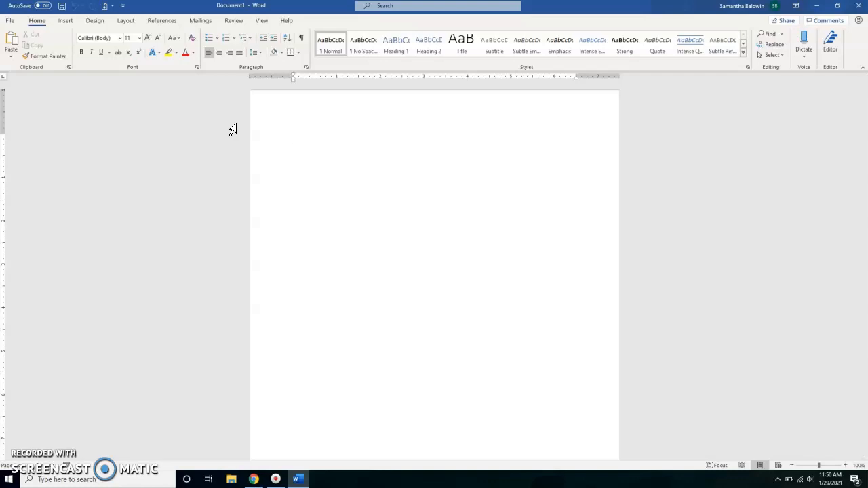
- Change the blank page's orientation to Landscape
click(126, 21)
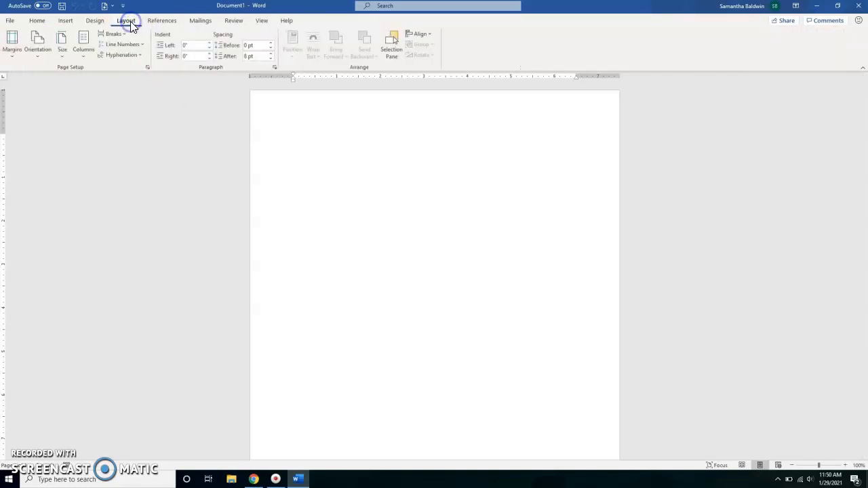
scroll(132, 198, down, 3)
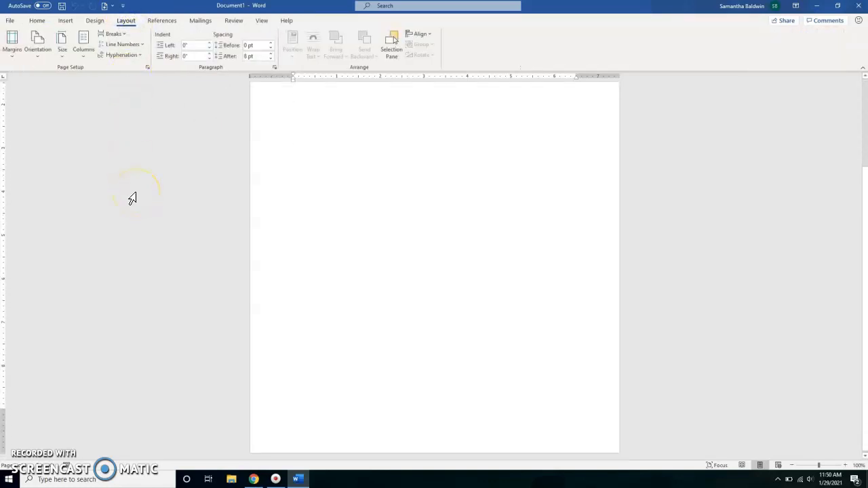
scroll(132, 198, up, 2)
scroll(133, 198, up, 1)
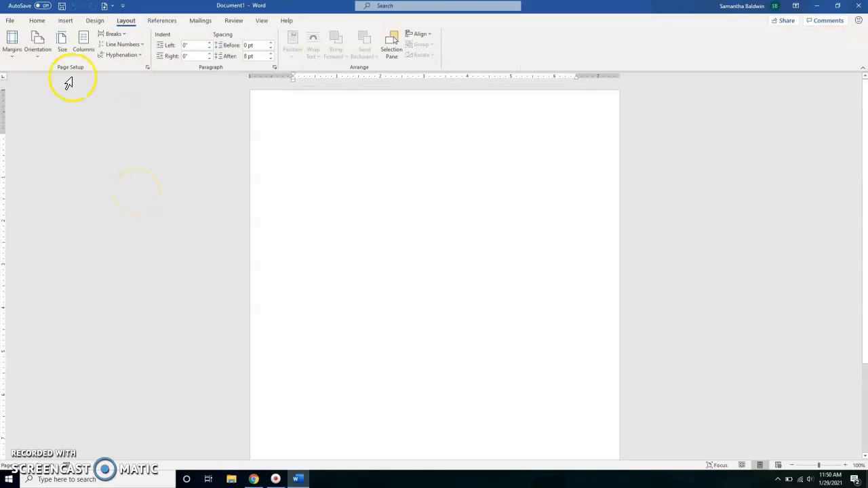
click(29, 53)
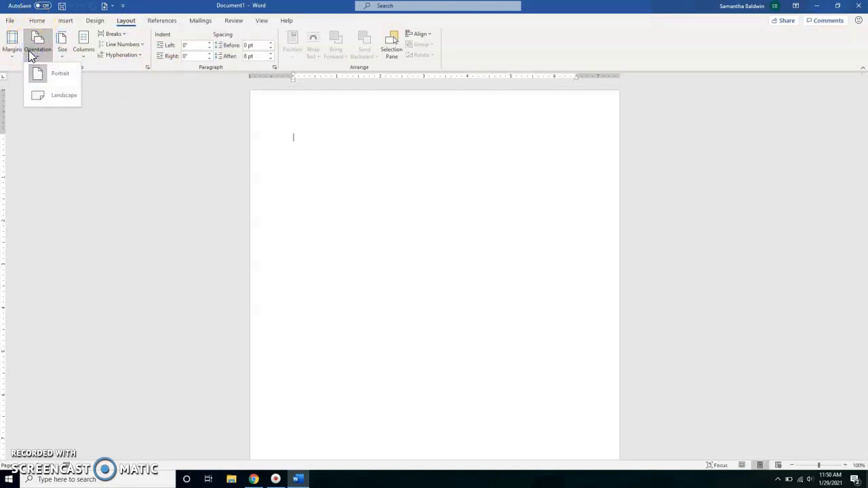
click(55, 97)
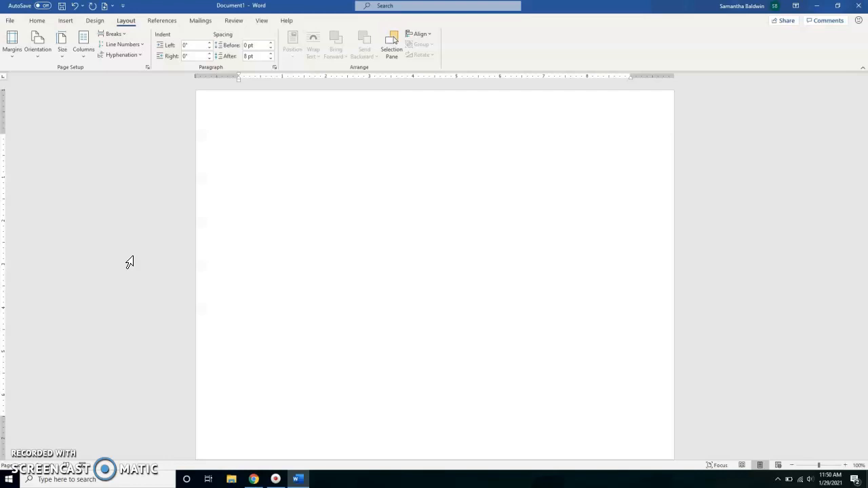
- Divide the landscape page into two columns
click(83, 49)
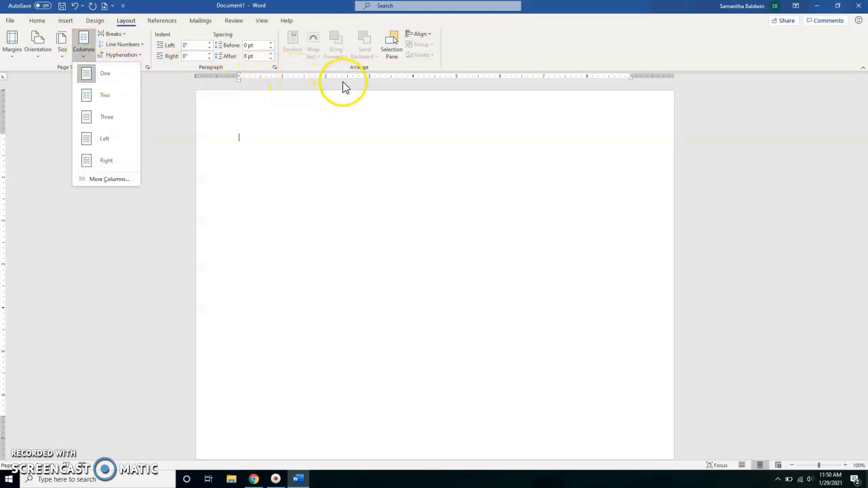
click(104, 96)
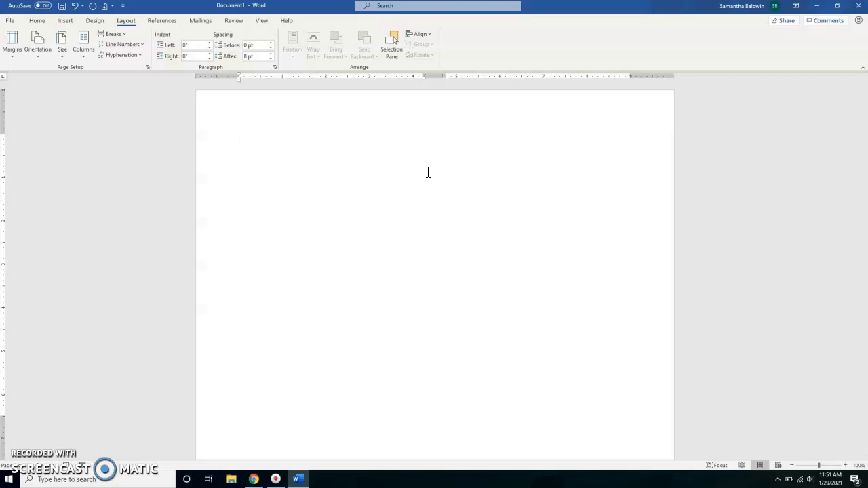
click(170, 106)
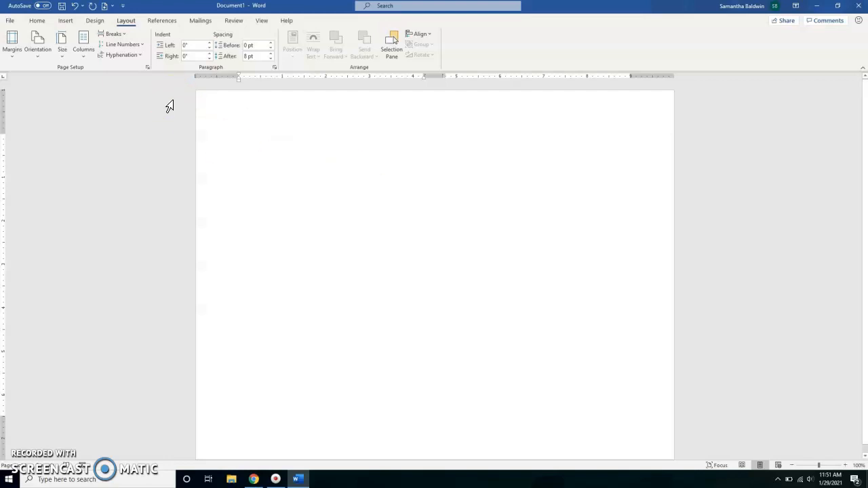
- Set the page background to a light pink chosen from the standard colors under More Colors
click(95, 22)
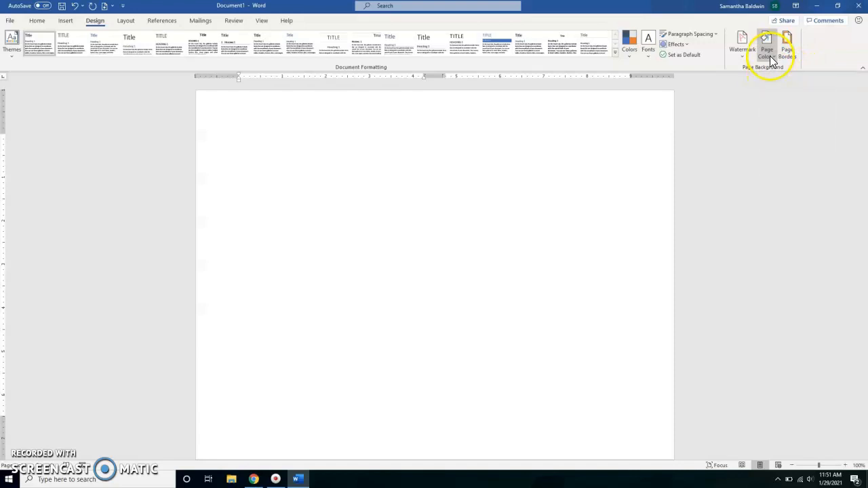
click(771, 59)
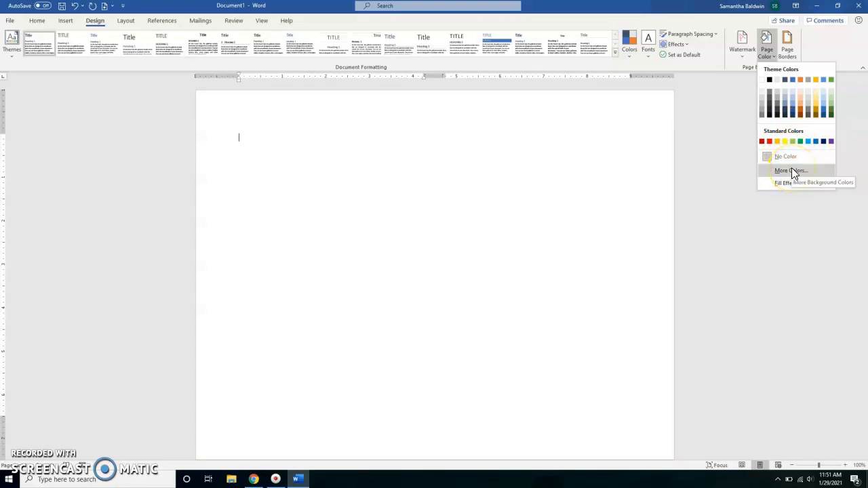
click(791, 169)
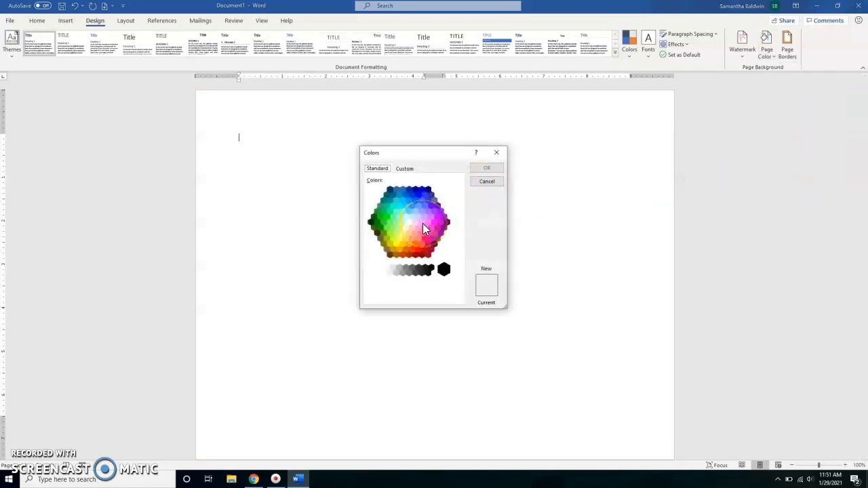
click(423, 224)
click(486, 171)
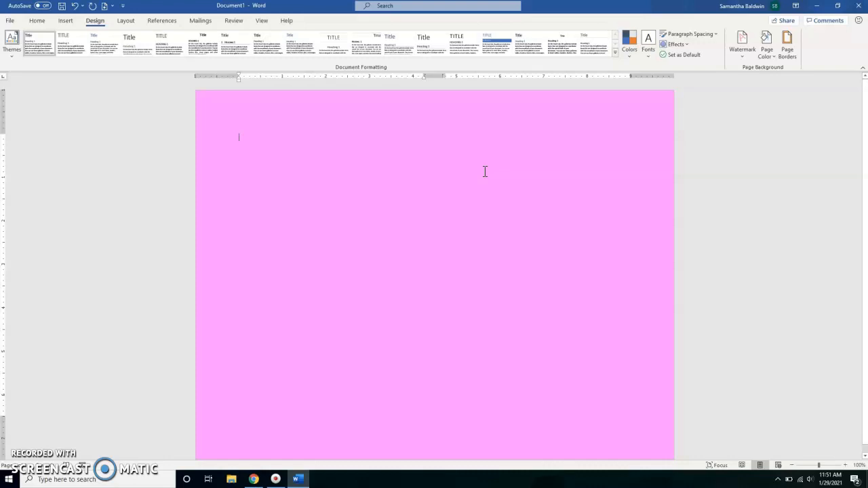
- Add a Box page border to the whole document with a yellow double wavy line
click(791, 55)
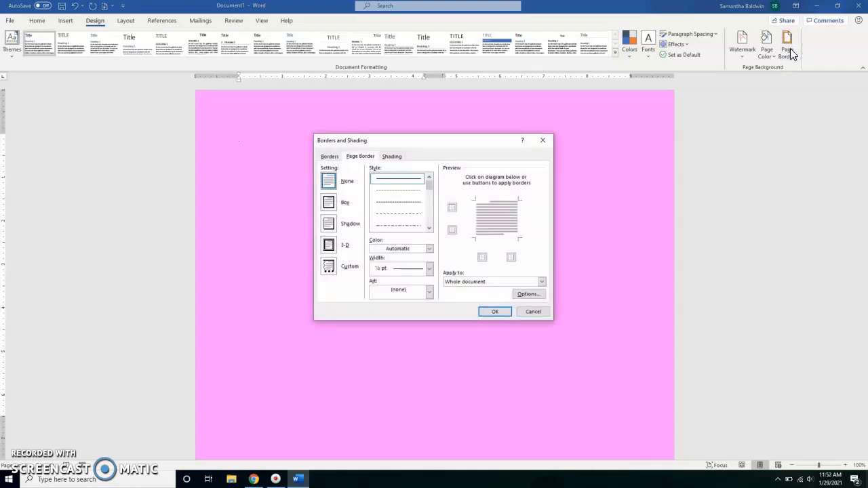
click(329, 203)
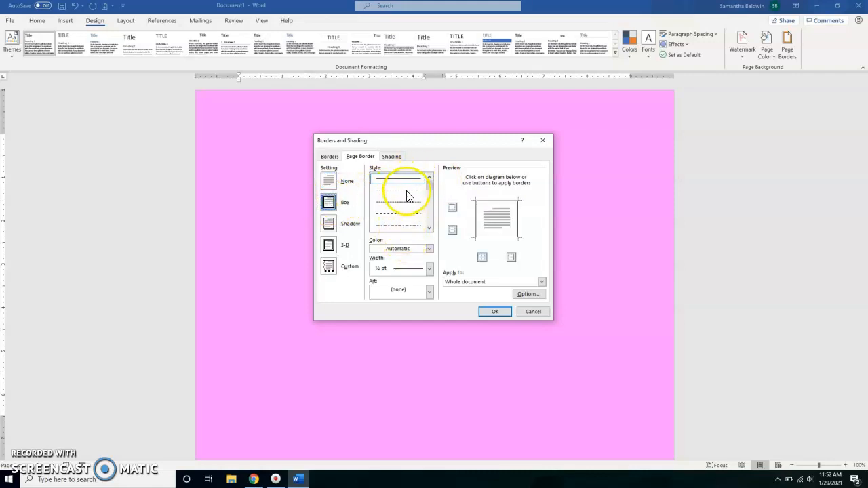
mouse_move(431, 186)
mouse_down()
mouse_move(431, 217)
mouse_move(427, 211)
mouse_up()
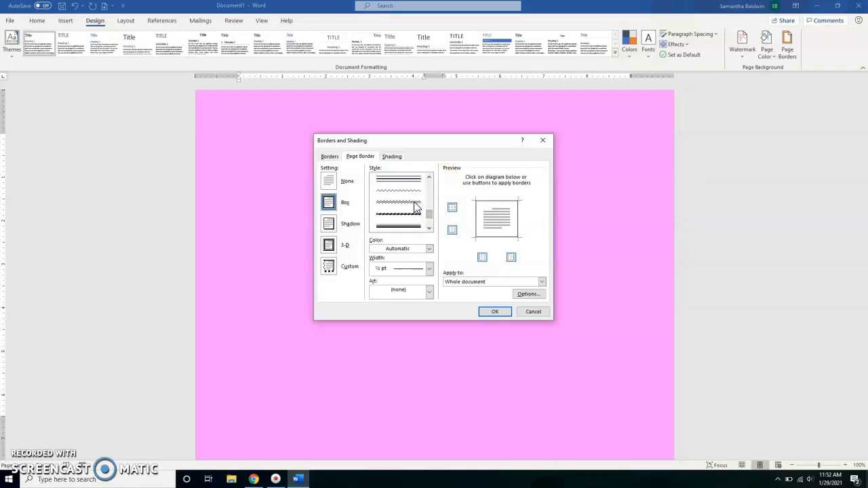
click(416, 206)
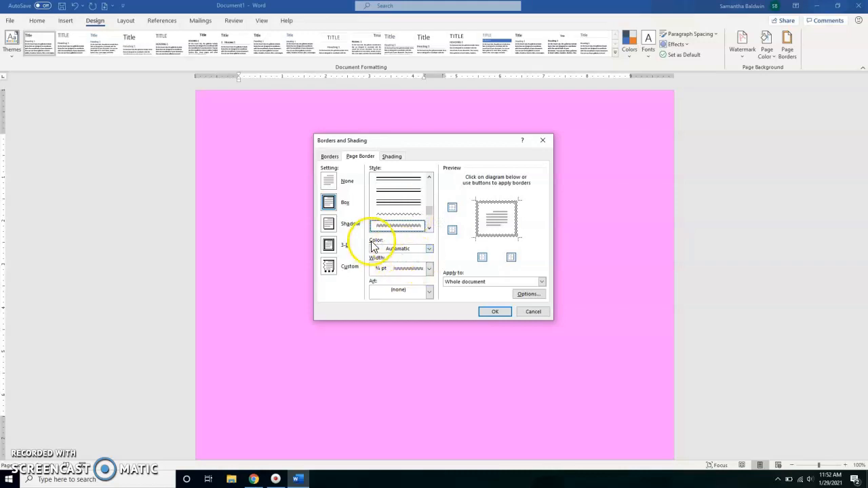
click(429, 249)
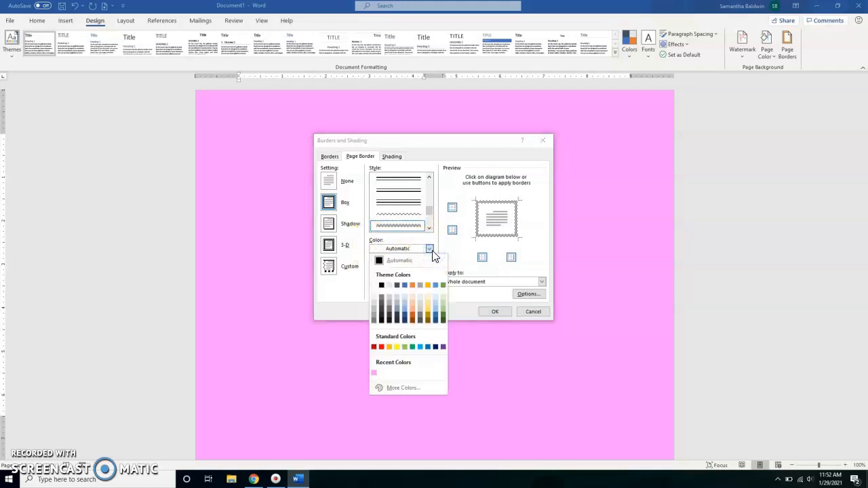
click(397, 347)
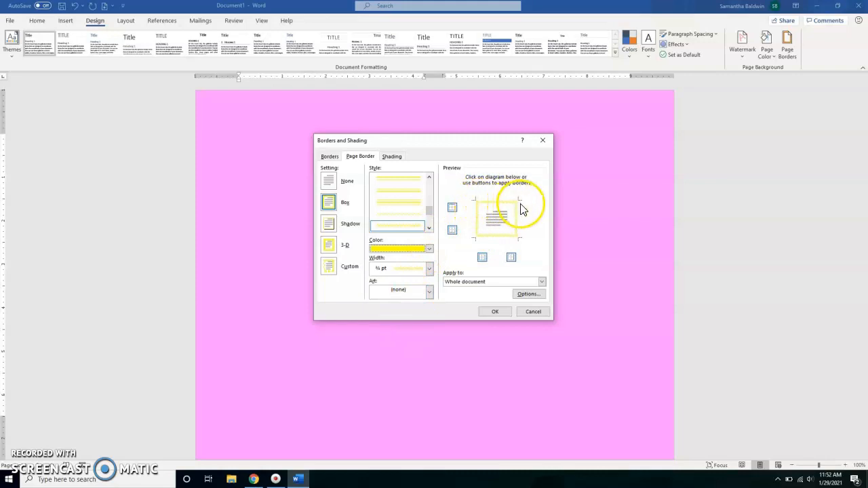
click(504, 311)
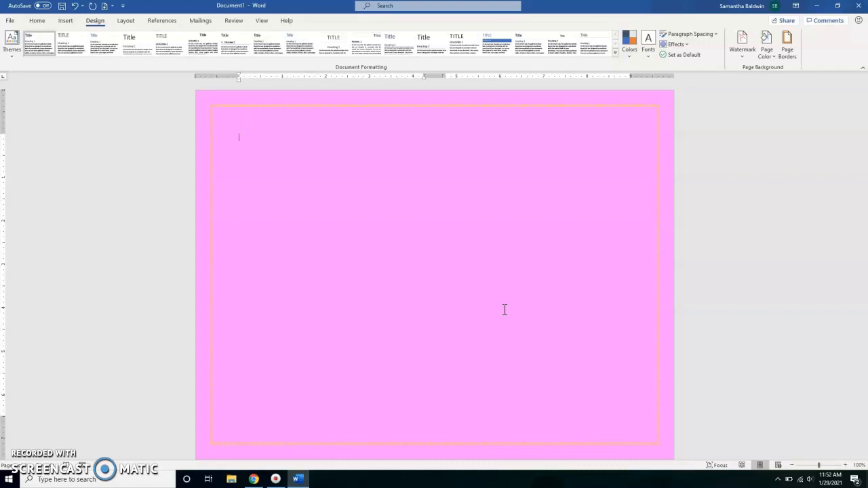
- Enter "Happy Valentine's Day" at the start of the first column, with "2021" on the line below
click(245, 236)
click(140, 270)
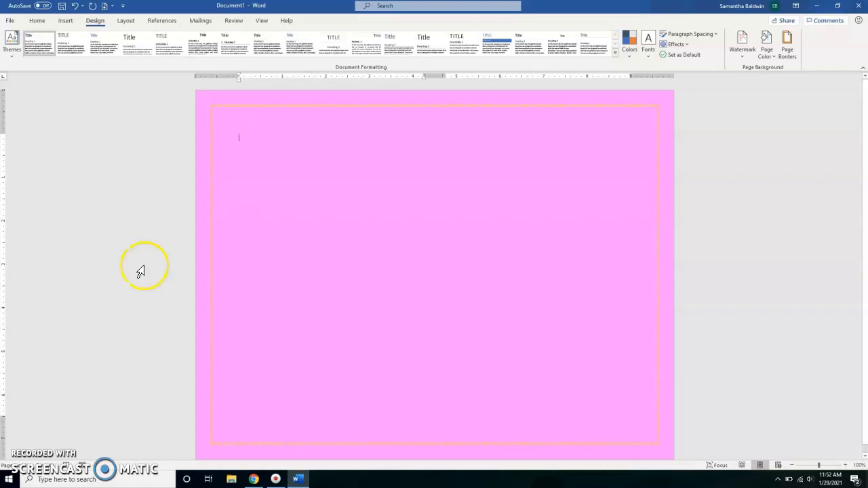
click(40, 21)
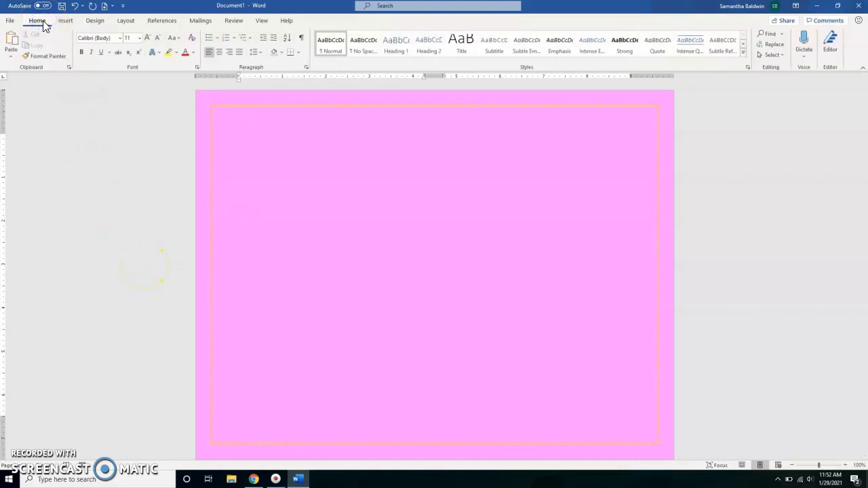
click(270, 167)
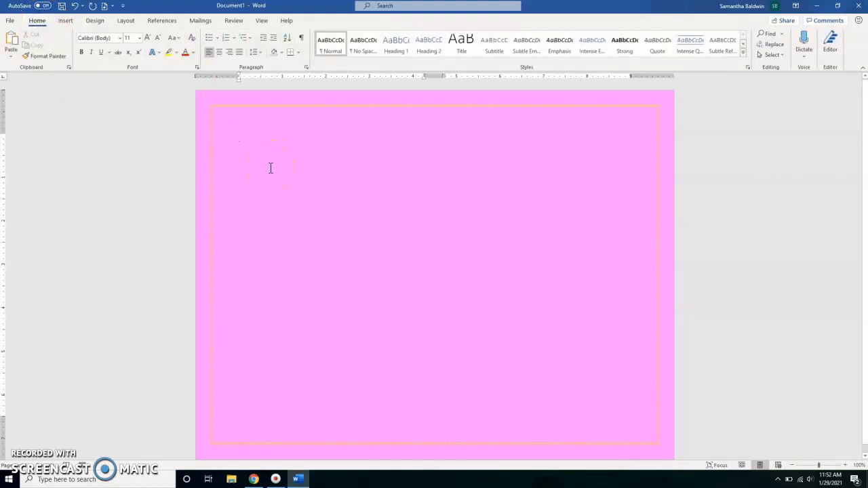
text(Happy Vele)
key(BackSpace)
key(BackSpace)
key(BackSpace)
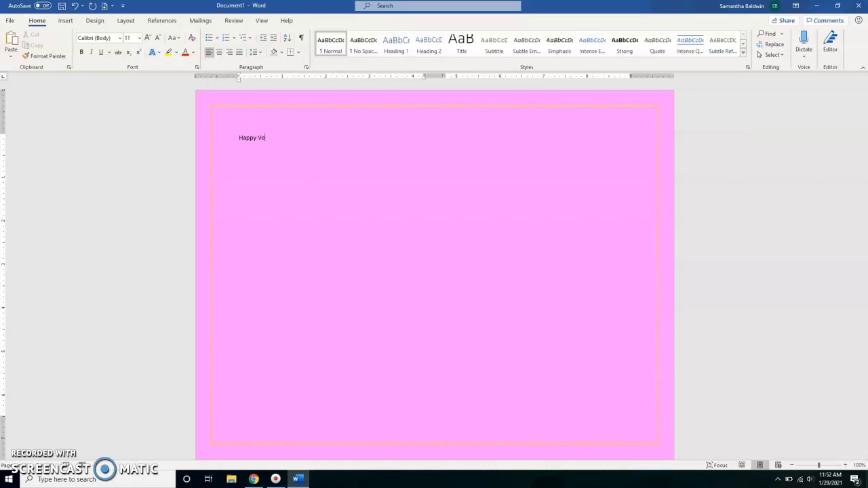
text(alentine)
text('s Day)
text(202)
key(BackSpace)
key(BackSpace)
text(021)
- Set the font size of both greeting lines, "Happy Valentine's Day" and "2021", to 36
click(263, 154)
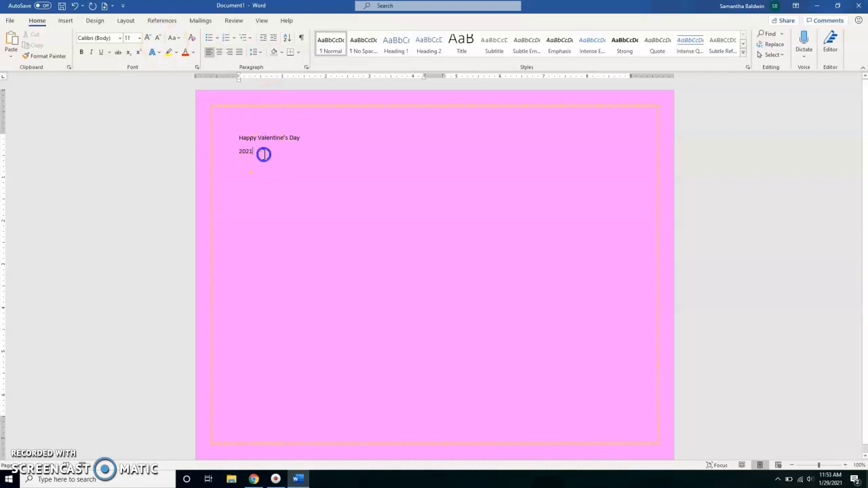
drag(263, 154, 237, 139)
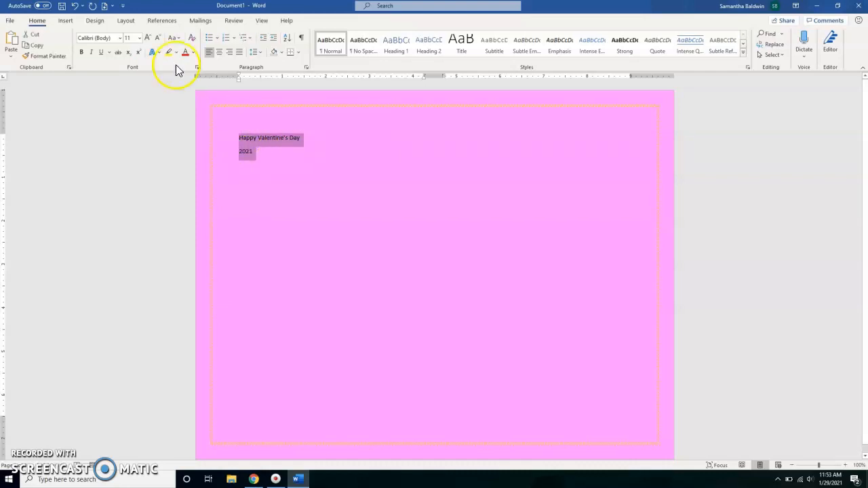
click(139, 39)
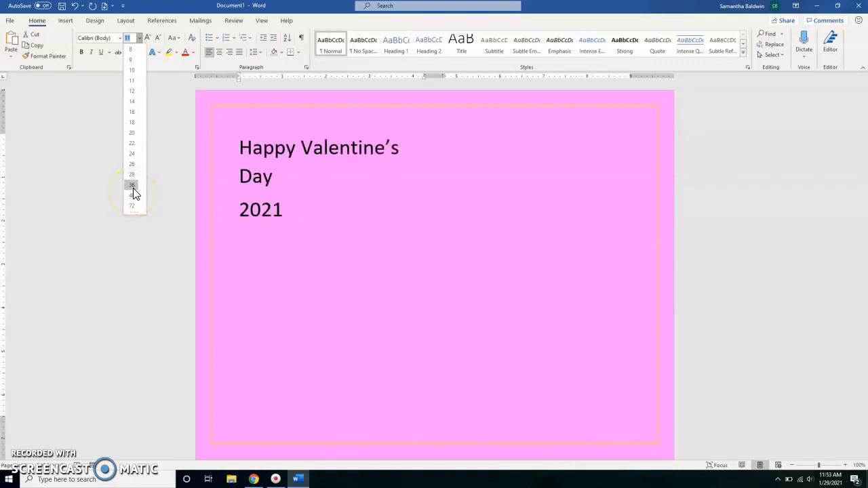
click(133, 187)
click(282, 181)
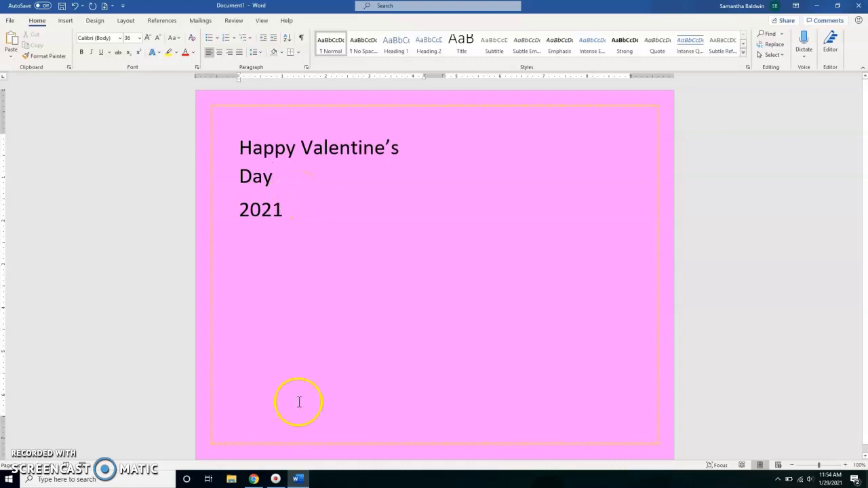
- Center the "Happy Valentine's Day" and "2021" text within the first column
drag(283, 215, 242, 143)
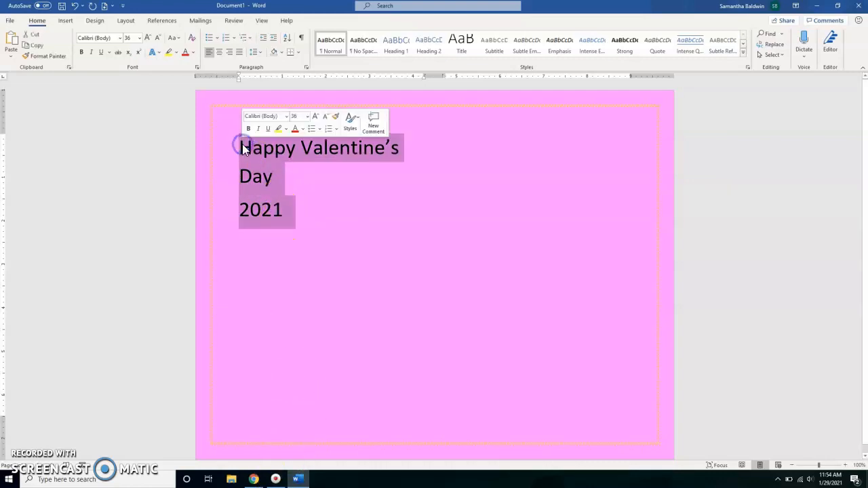
click(220, 55)
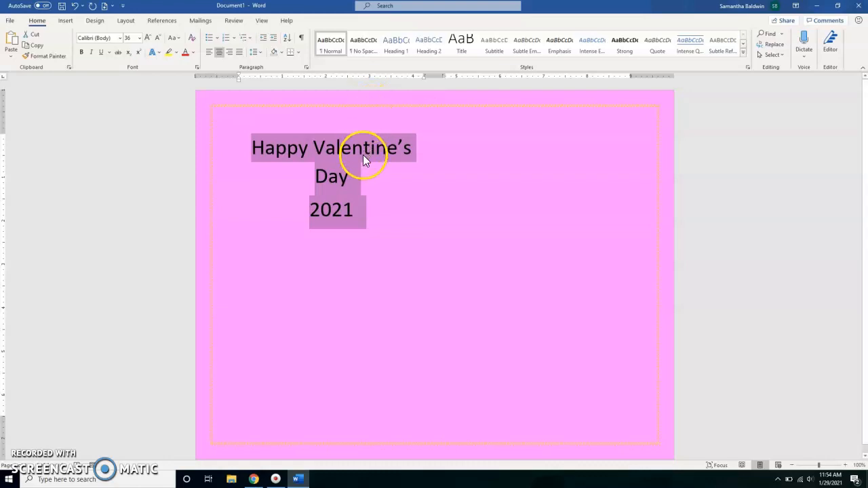
click(367, 178)
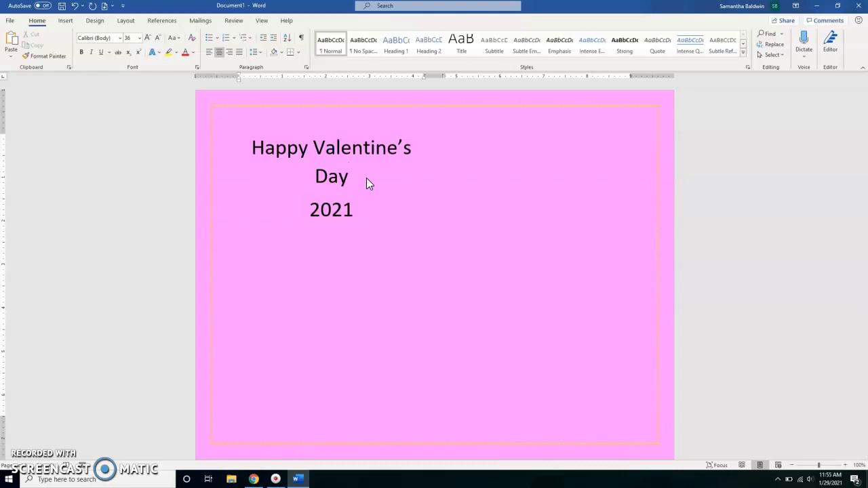
- Increase the font size of the "Happy Valentine's Day" text to 48
click(368, 185)
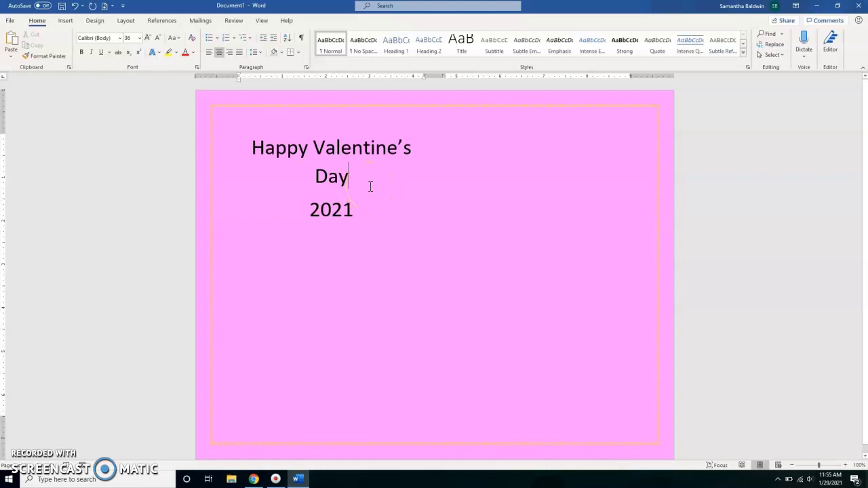
click(358, 184)
click(280, 142)
click(359, 180)
click(353, 179)
drag(353, 177, 254, 151)
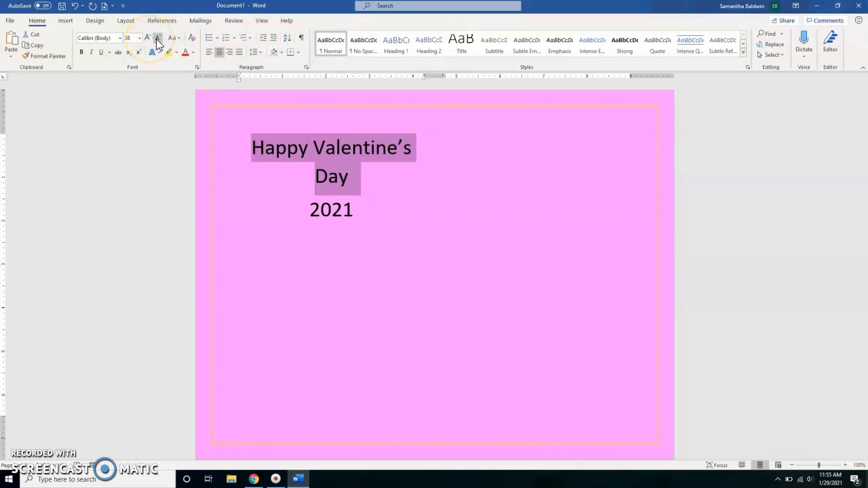
click(148, 39)
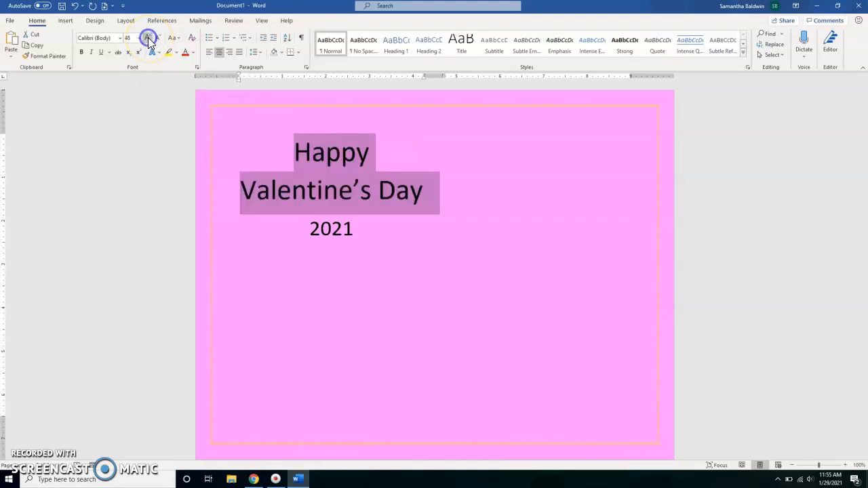
click(370, 284)
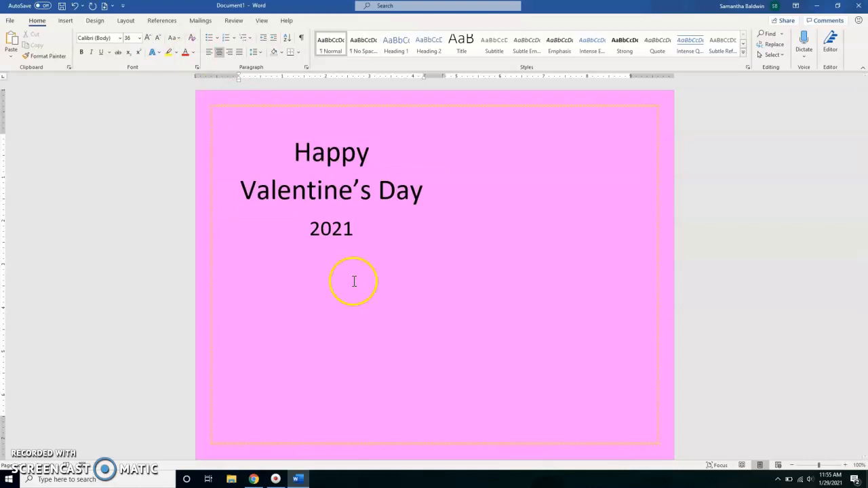
click(122, 38)
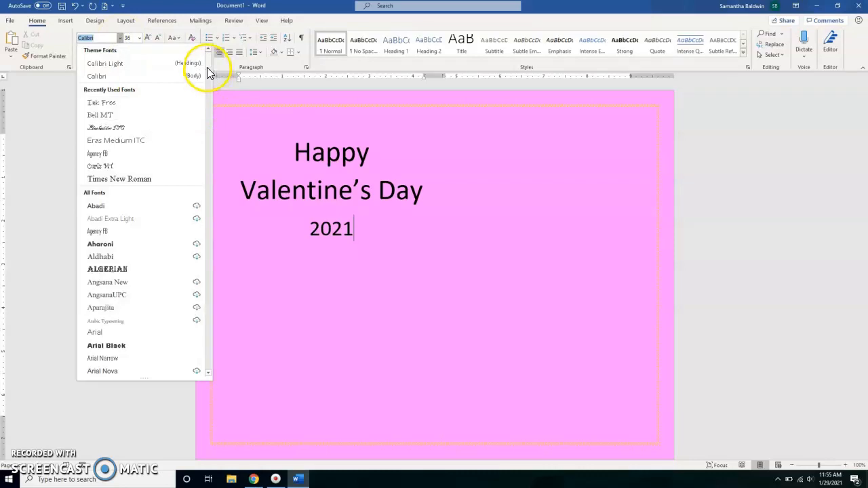
drag(207, 68, 205, 87)
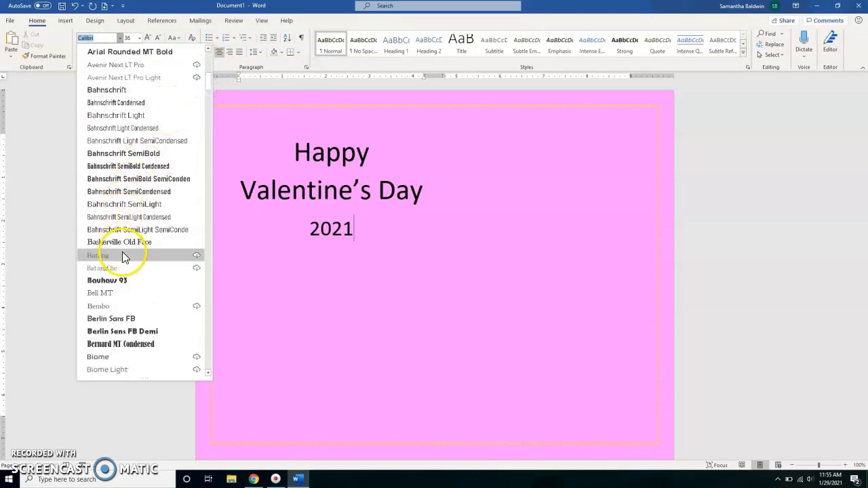
click(398, 201)
- Change the font of the "Happy Valentine's Day" text to Blackadder ITC
click(410, 191)
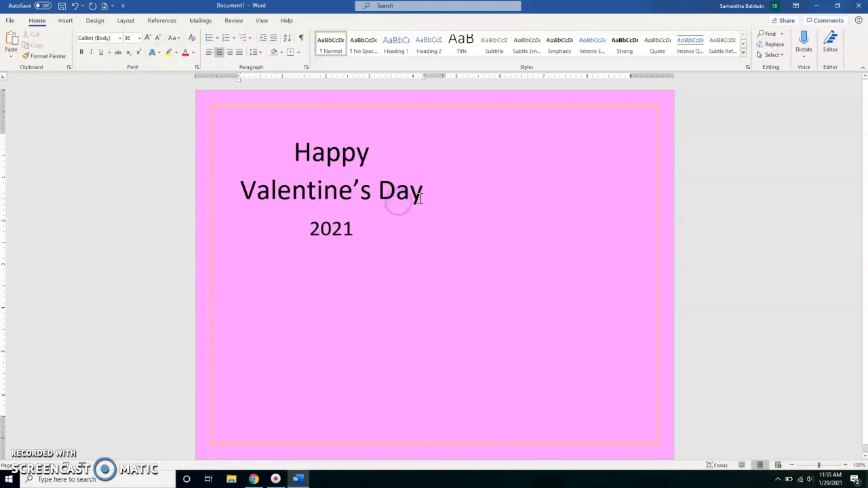
drag(410, 192, 299, 149)
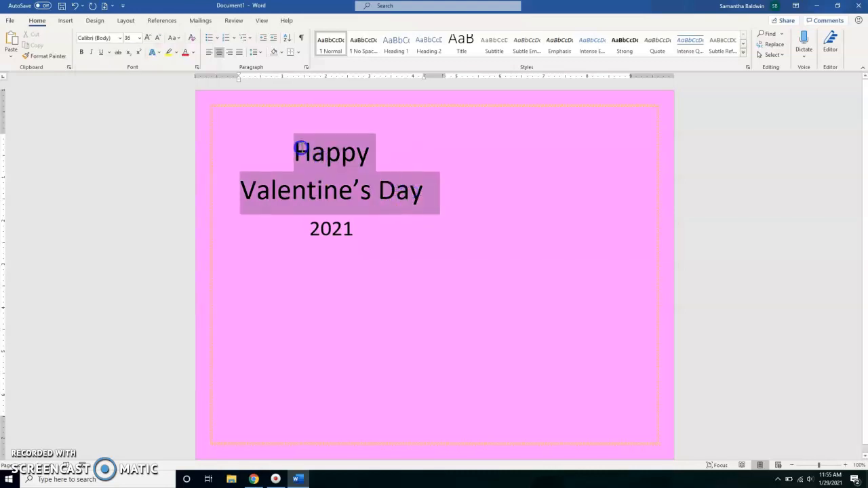
click(119, 39)
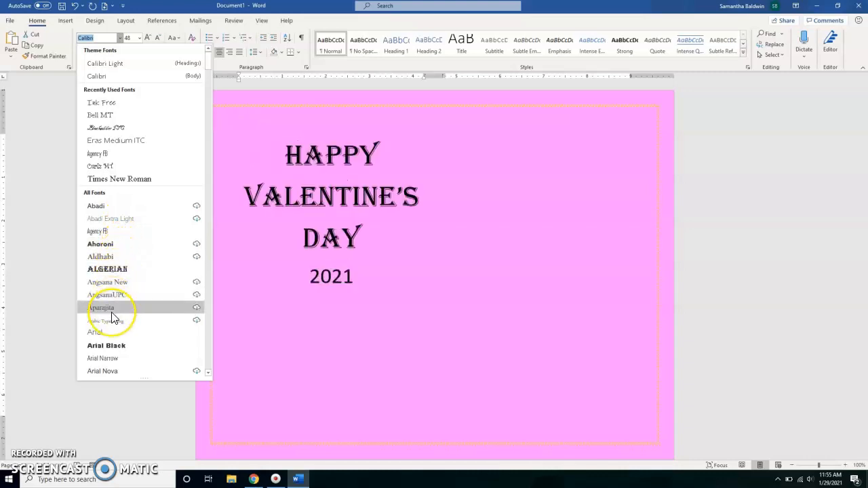
scroll(113, 319, down, 1)
scroll(113, 318, down, 1)
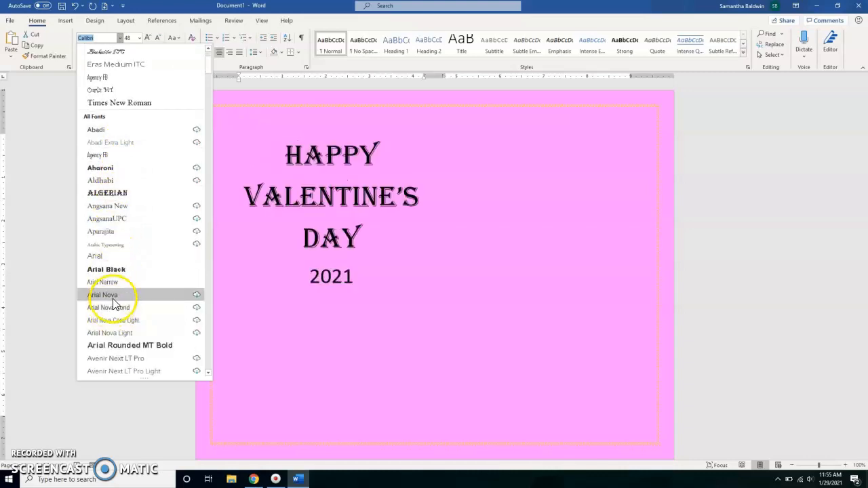
scroll(113, 319, down, 3)
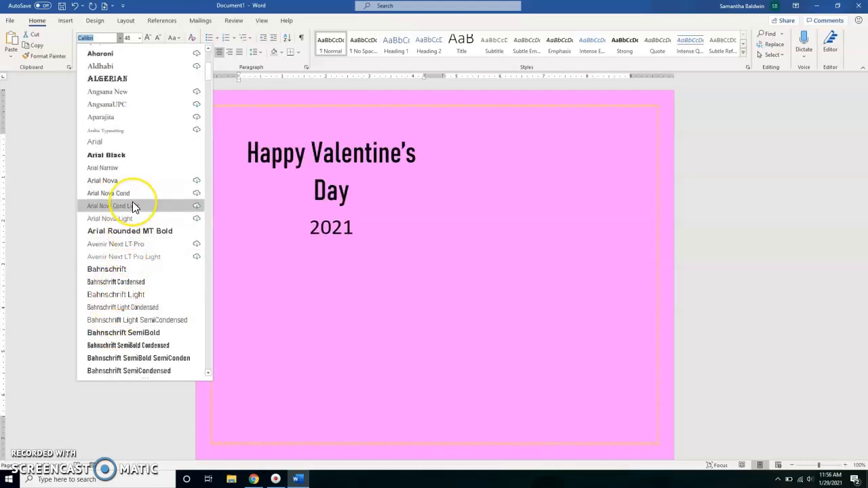
scroll(134, 207, up, 2)
scroll(134, 206, up, 2)
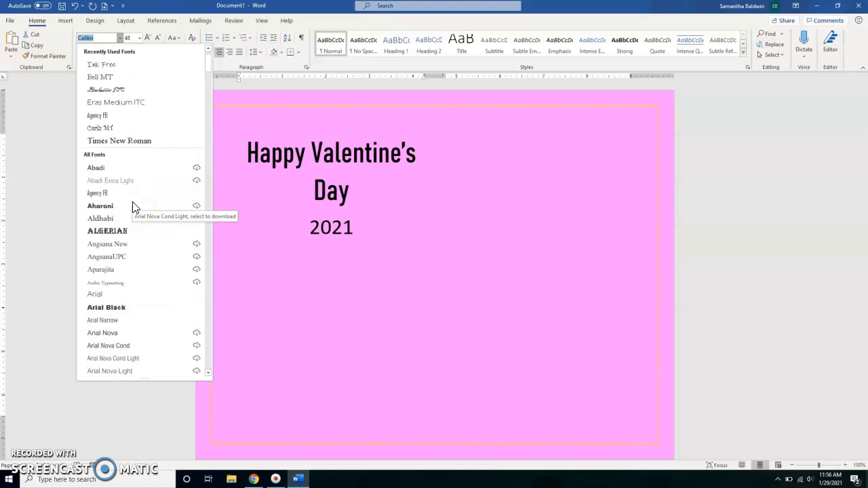
click(124, 90)
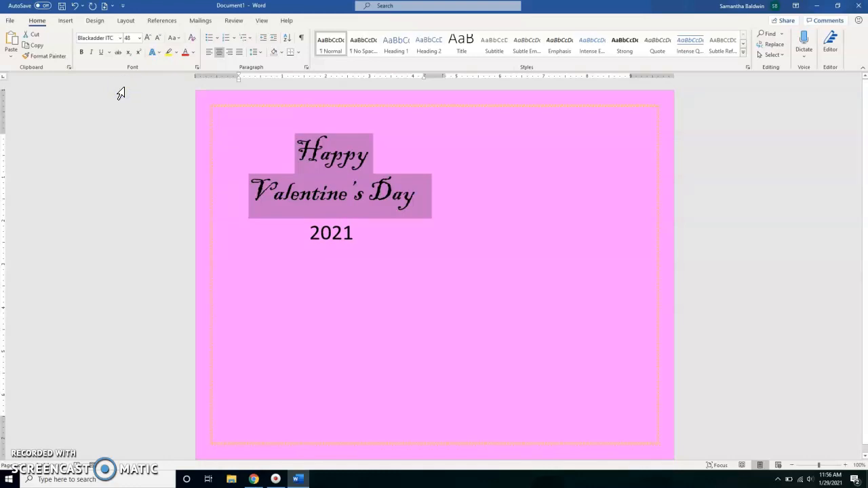
click(143, 138)
- Change the font of the "2021" line to Bell MT
drag(355, 231, 318, 234)
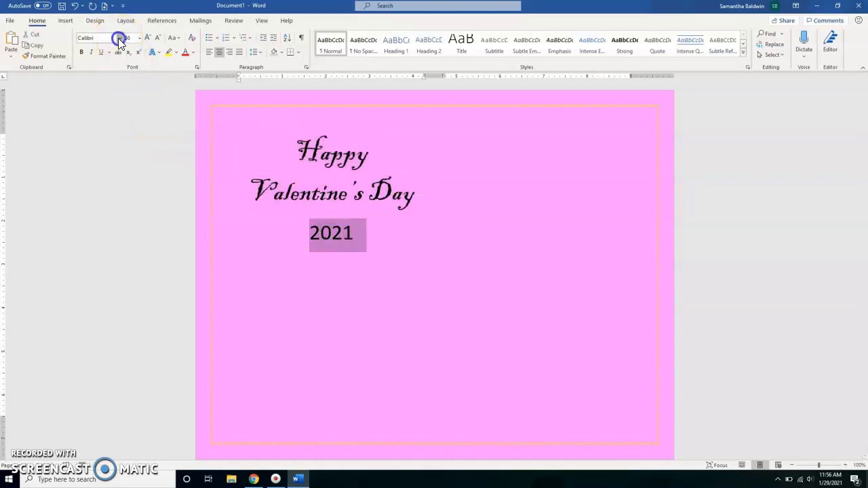
click(119, 37)
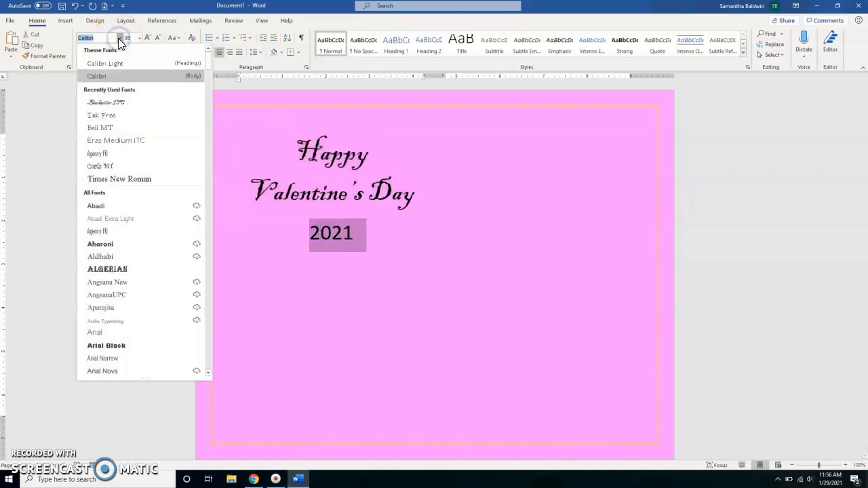
click(104, 130)
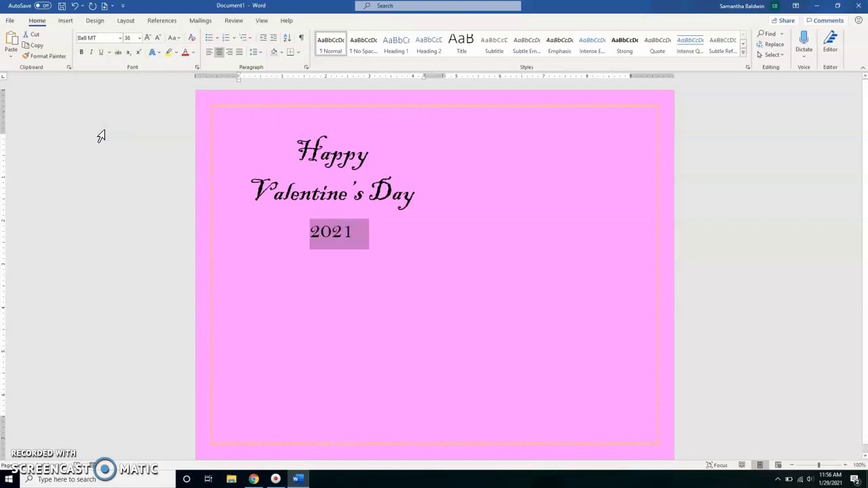
click(384, 239)
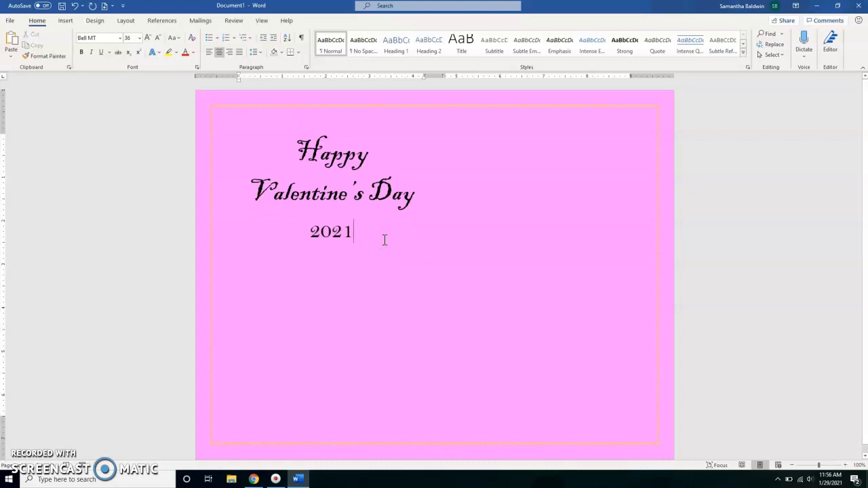
- Color the "Happy Valentine's Day" text a bright pinkish red chosen from the extended standard color palette
click(409, 196)
drag(409, 196, 297, 150)
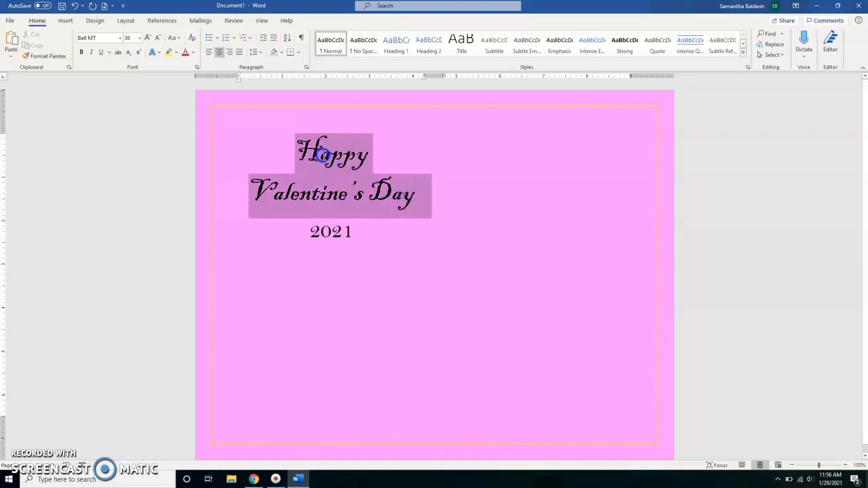
click(193, 54)
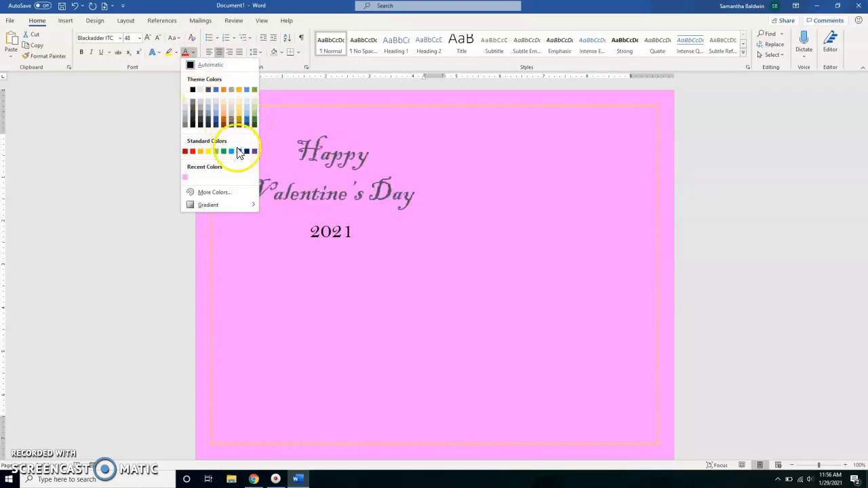
click(240, 194)
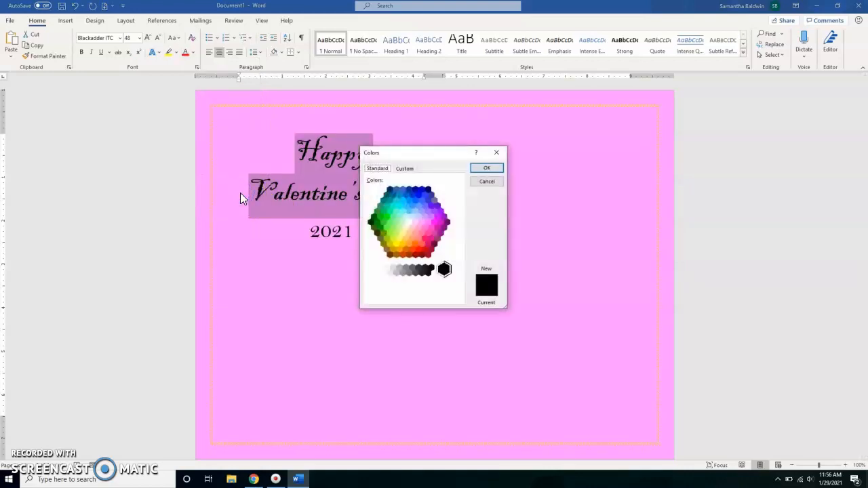
click(425, 237)
click(492, 169)
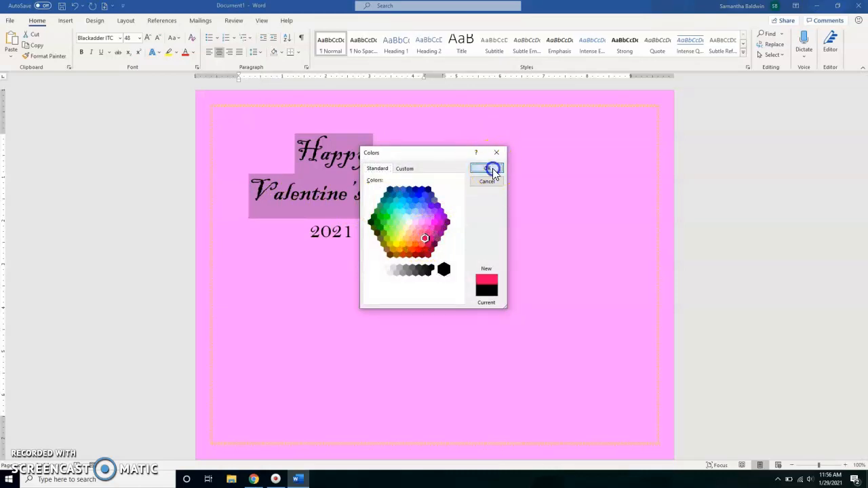
click(396, 246)
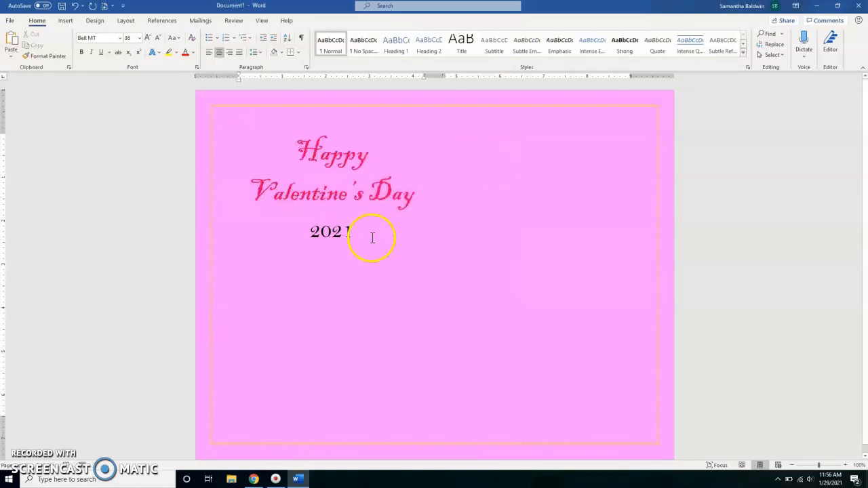
- Set the font color of the "2021" line to the standard Purple
drag(352, 231, 314, 233)
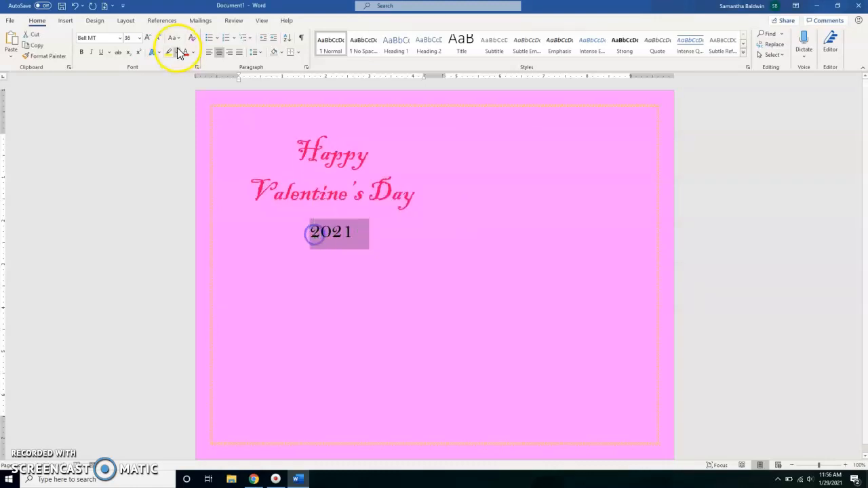
click(193, 53)
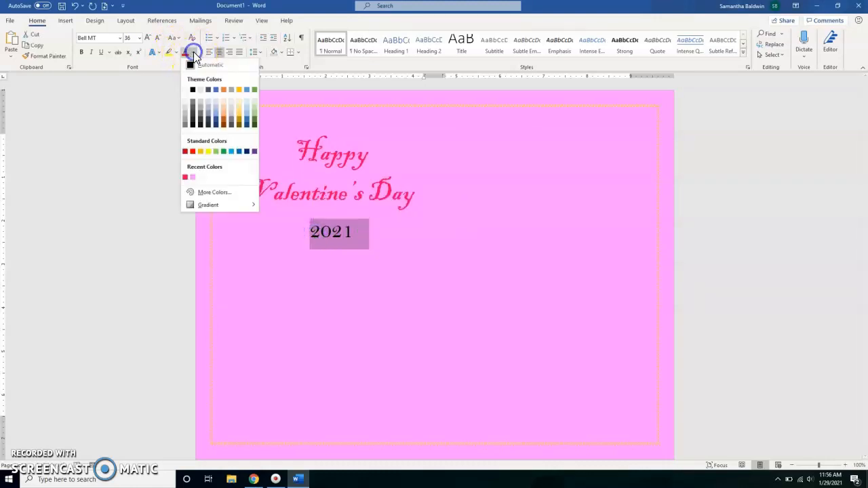
click(254, 158)
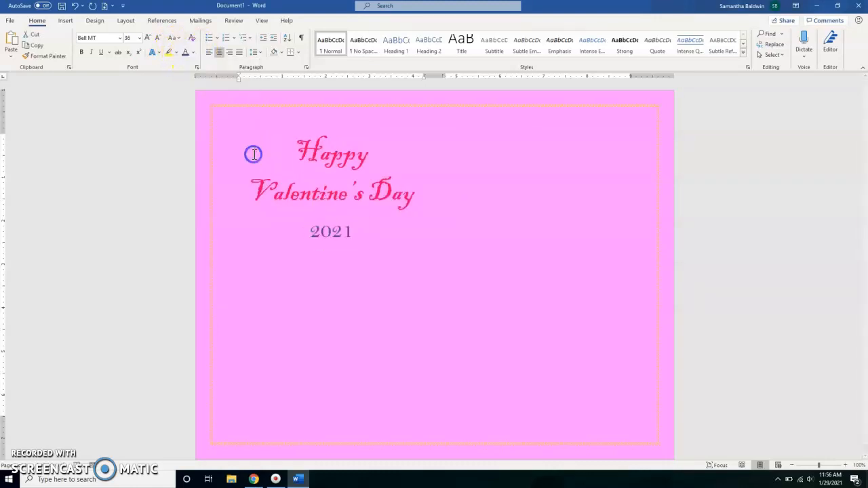
click(378, 246)
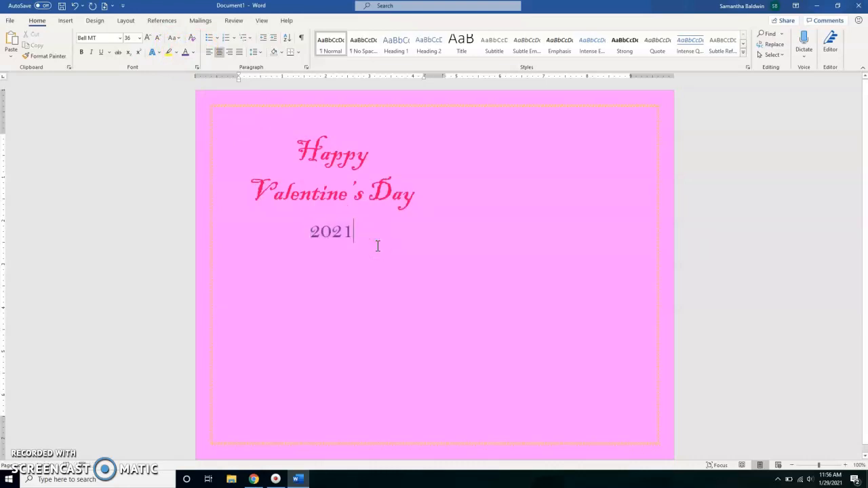
- Start new text below "2021" with font size 20 and the standard Blue font color
key(Return)
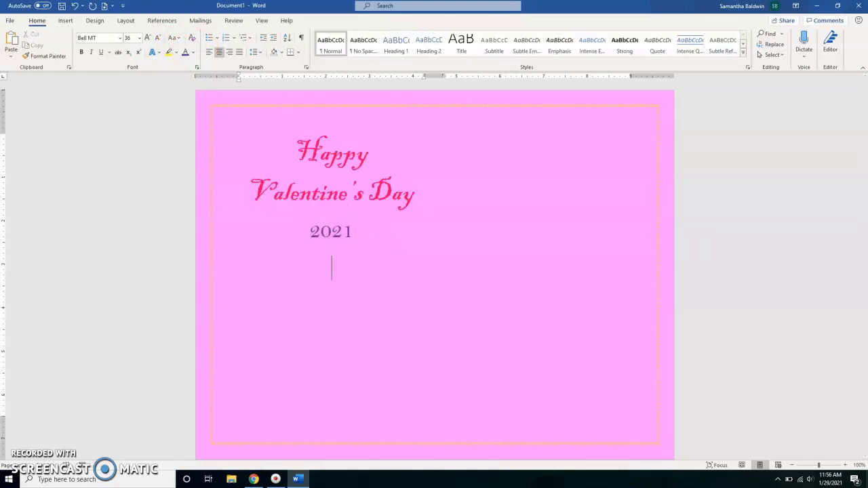
drag(375, 244, 333, 324)
click(333, 324)
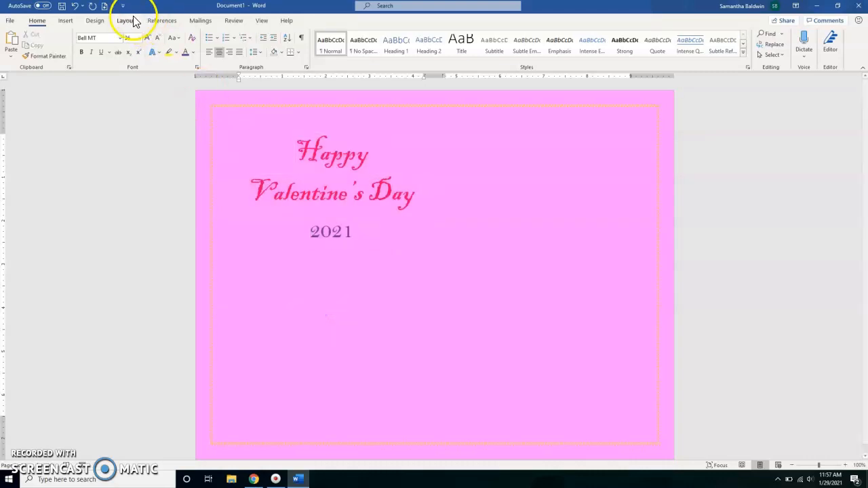
click(140, 39)
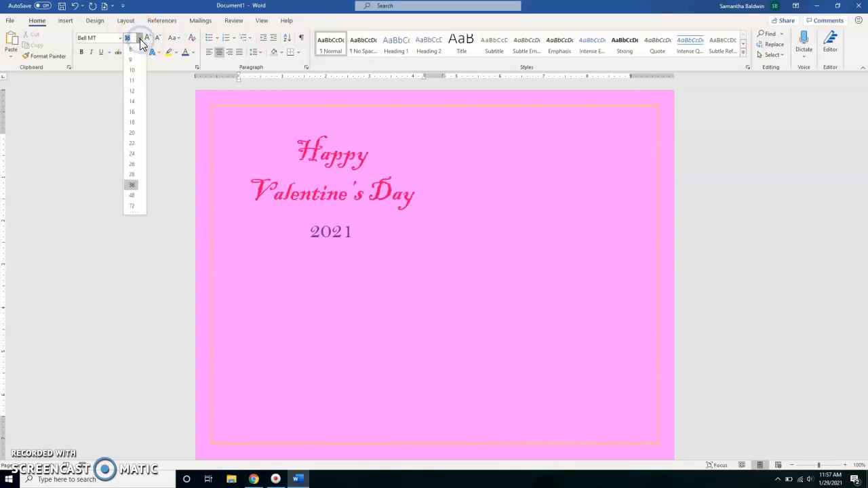
click(132, 133)
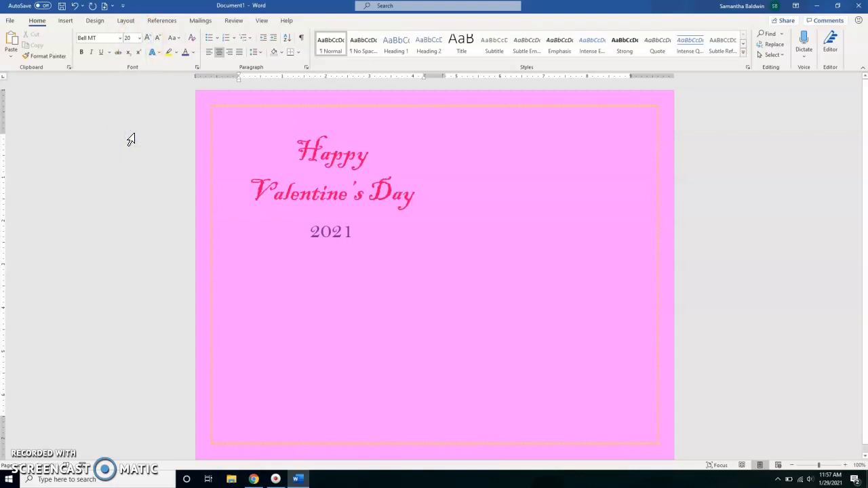
click(193, 53)
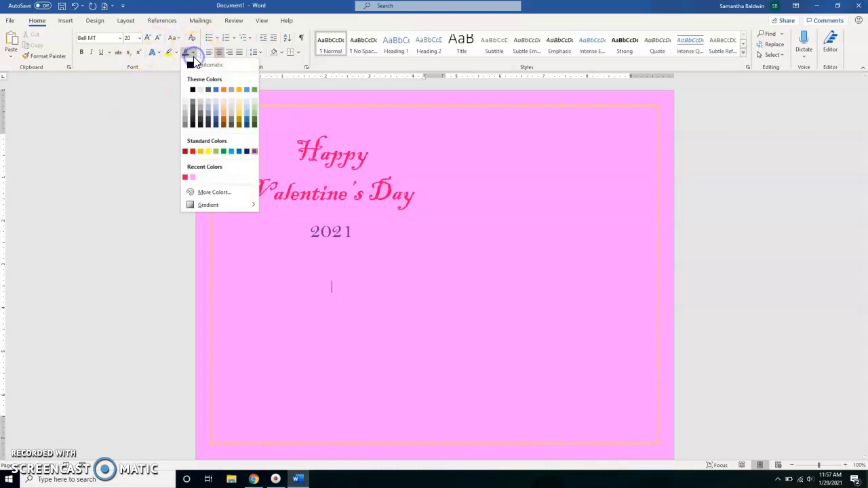
click(243, 151)
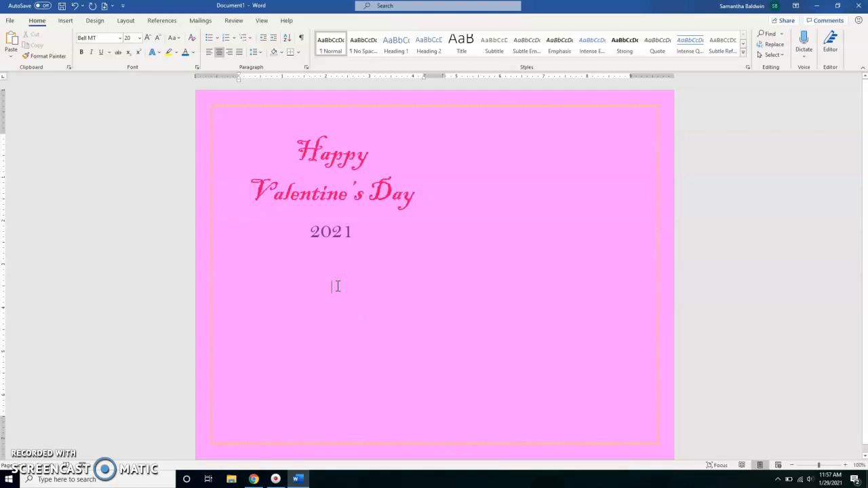
- Enter the heading "Reasons I Love You:" below "2021" and start a bulleted list on the line beneath it
text(Re)
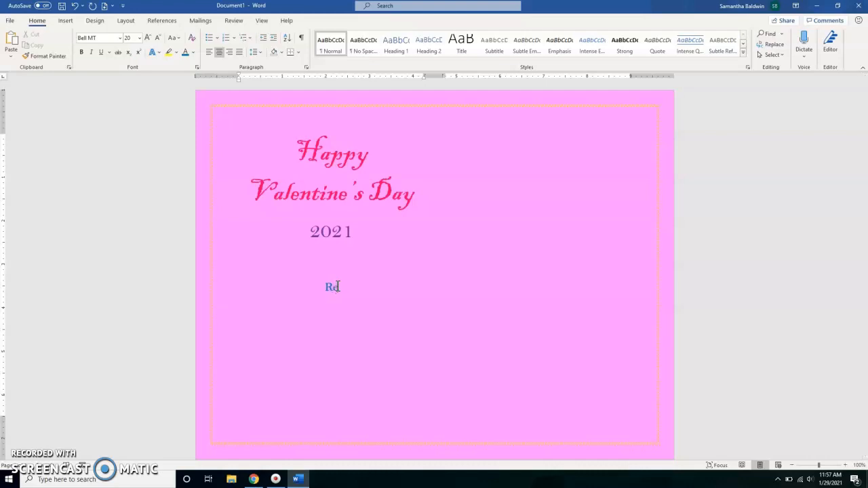
text(asons I Love You:)
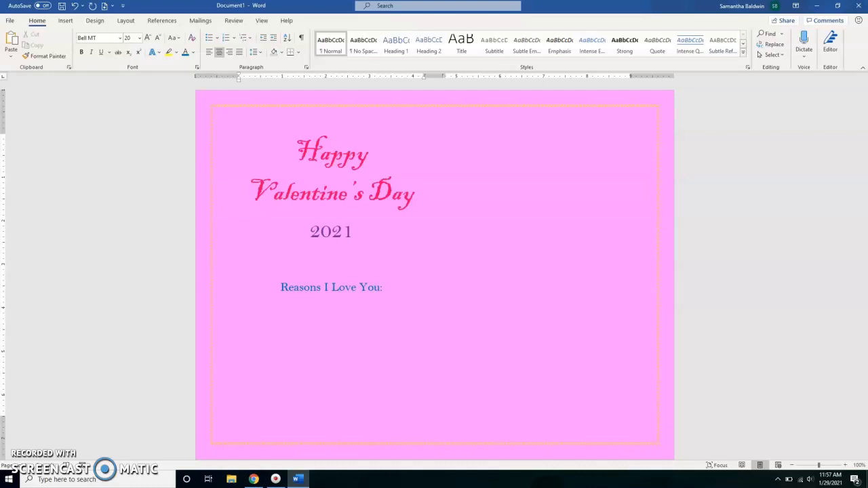
click(210, 45)
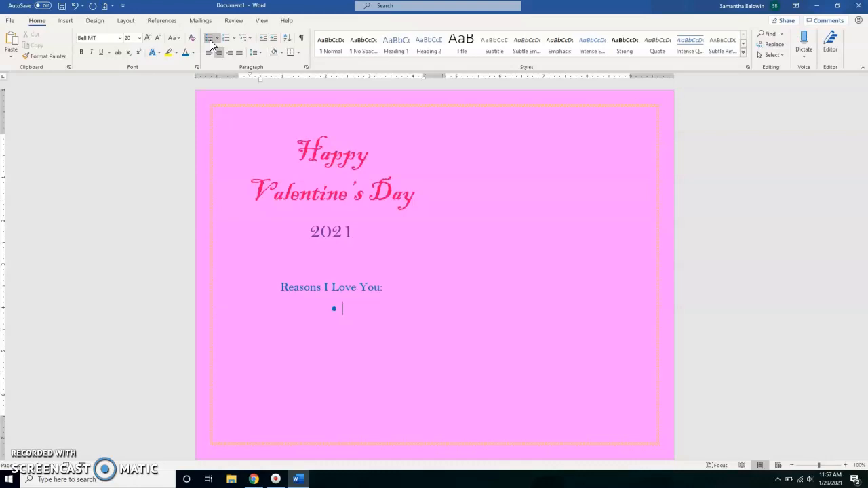
- Fill the bulleted list with "You Give the Best Hugs", "You Eat Anything I Cook" and "Your Smile Brightens My Day"
text(You Give the Best Hugs)
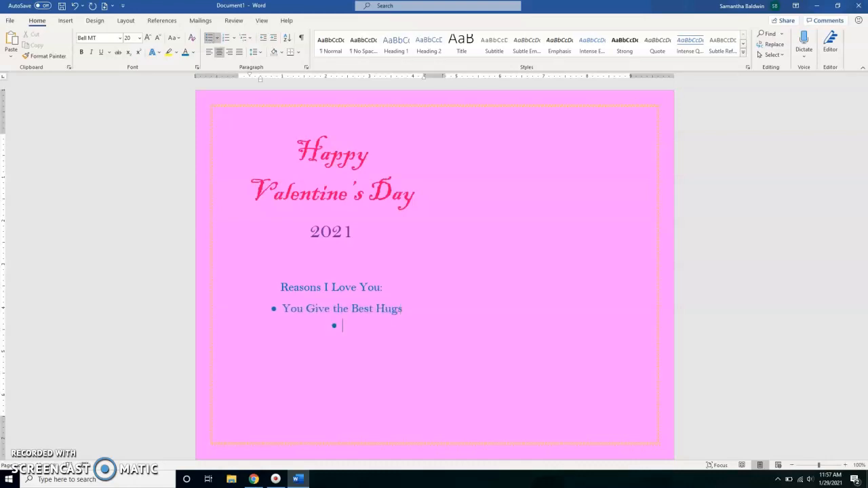
text(You Eat Anything I Cook)
key(Return)
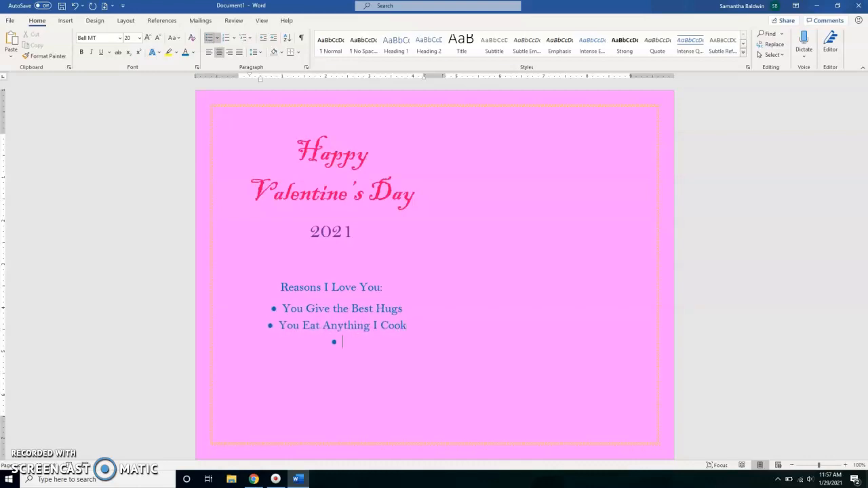
text(Your Smile Brightens )
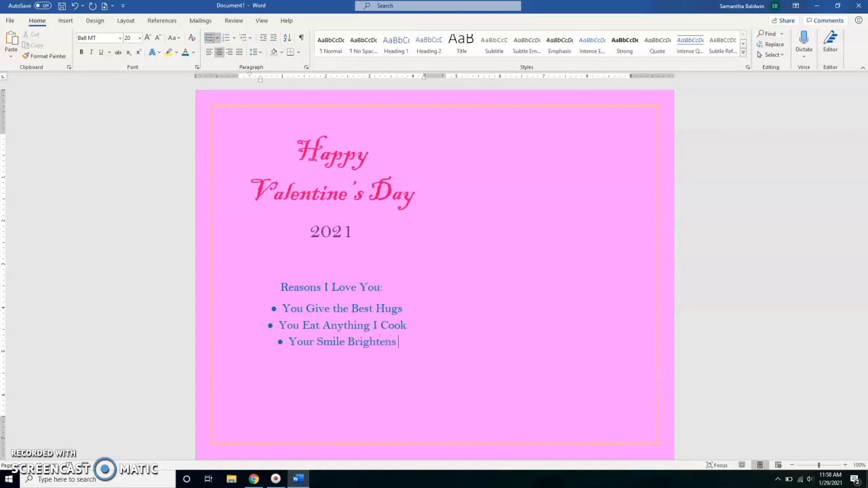
text(My Day)
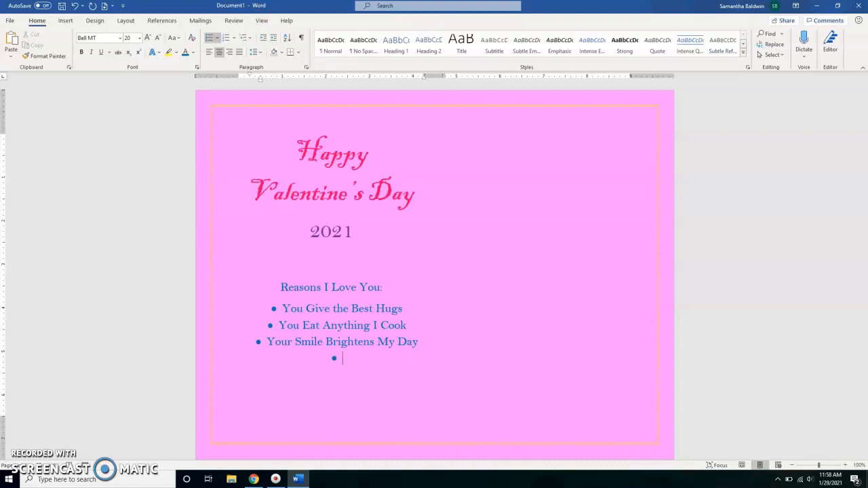
- End the bulleted list after "Your Smile Brightens My Day" and leave an unbulleted line below it
key(BackSpace)
key(BackSpace)
key(BackSpace)
key(BackSpace)
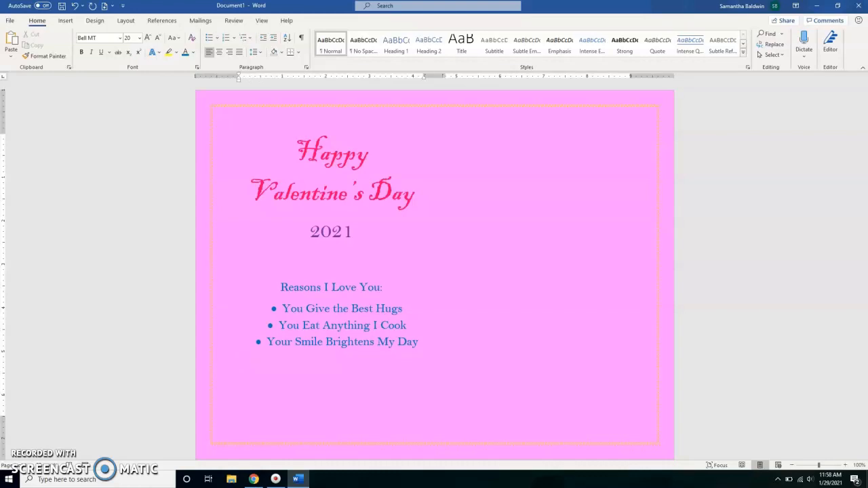
click(209, 39)
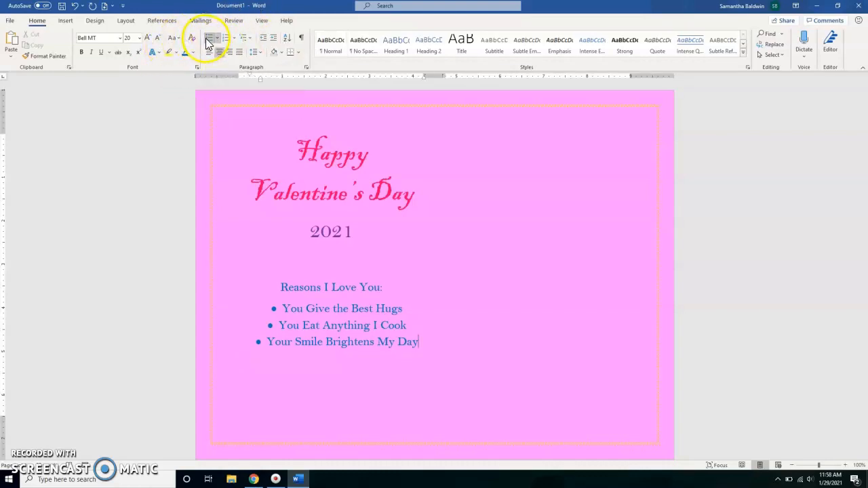
click(210, 38)
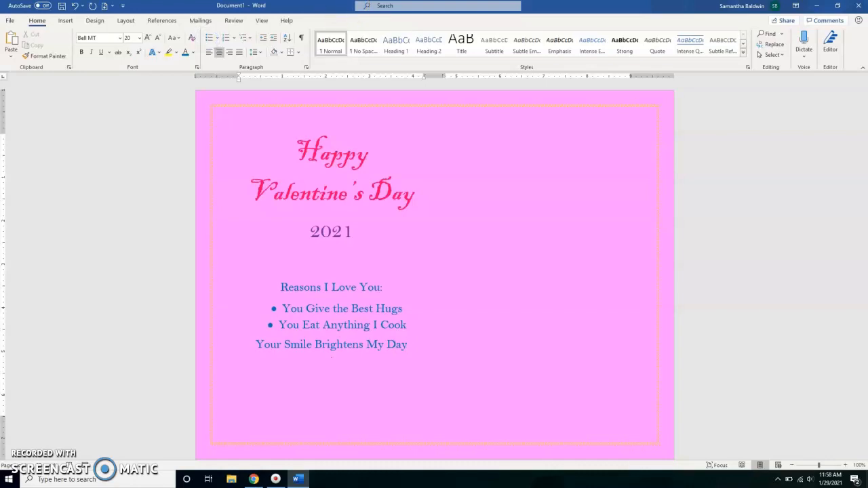
key(BackSpace)
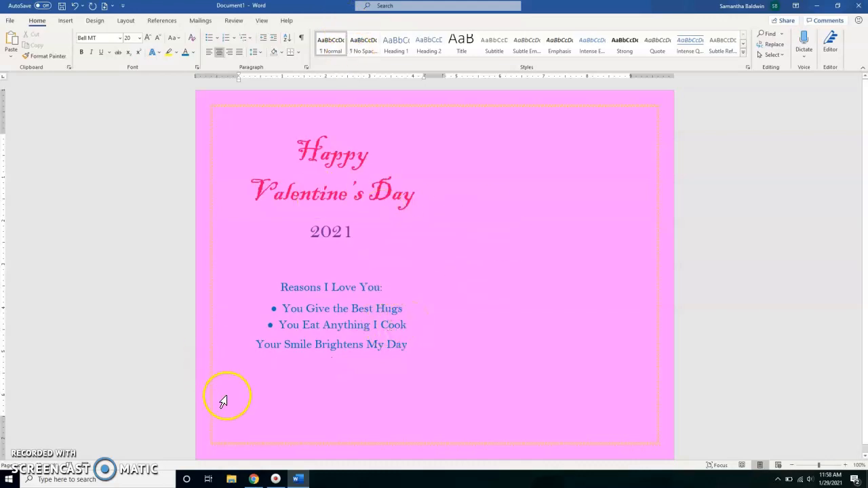
click(207, 39)
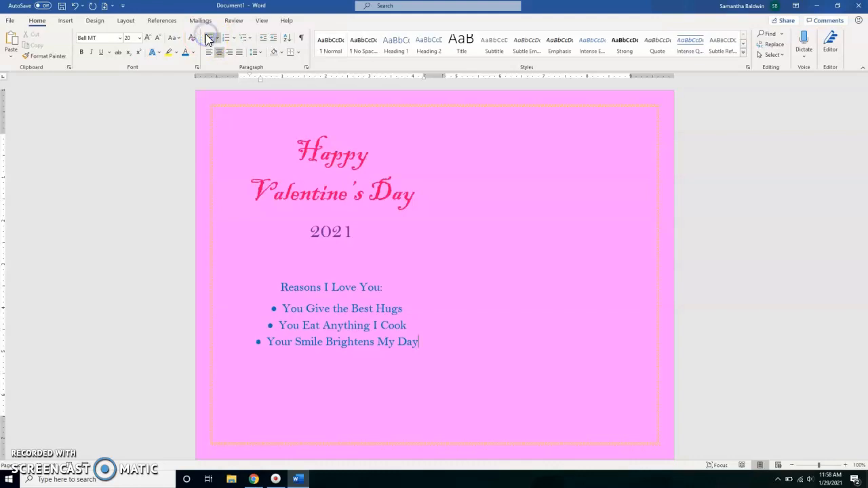
key(Return)
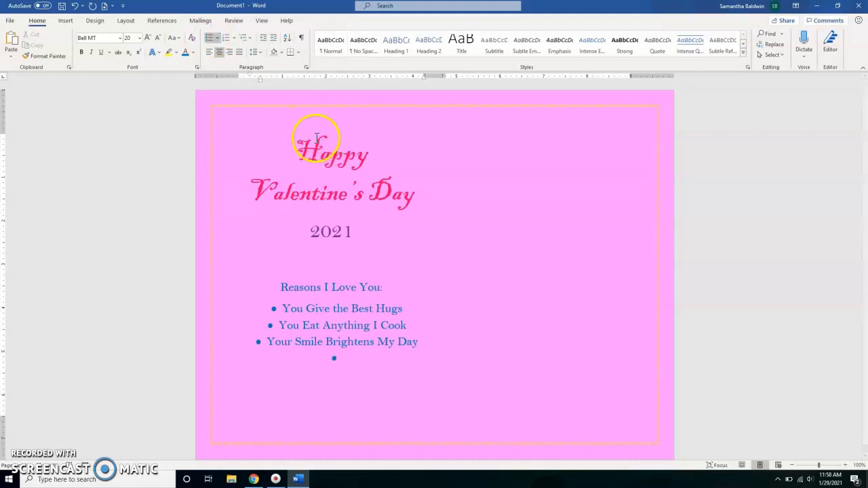
click(209, 40)
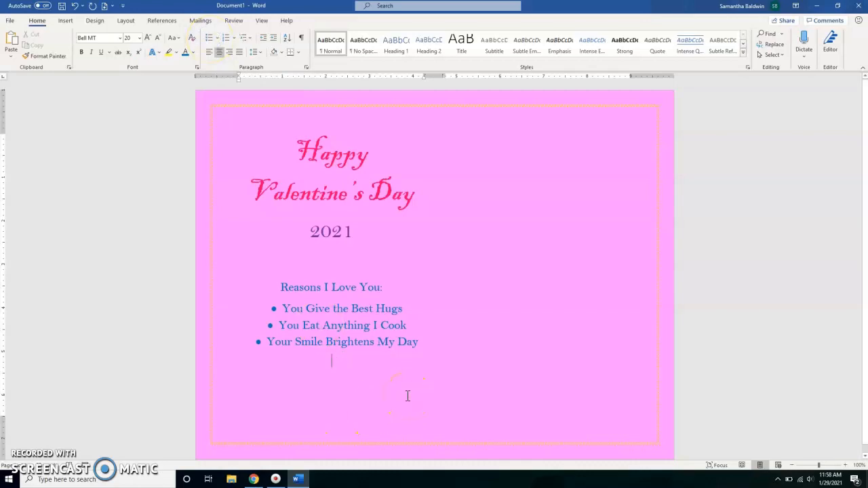
click(428, 403)
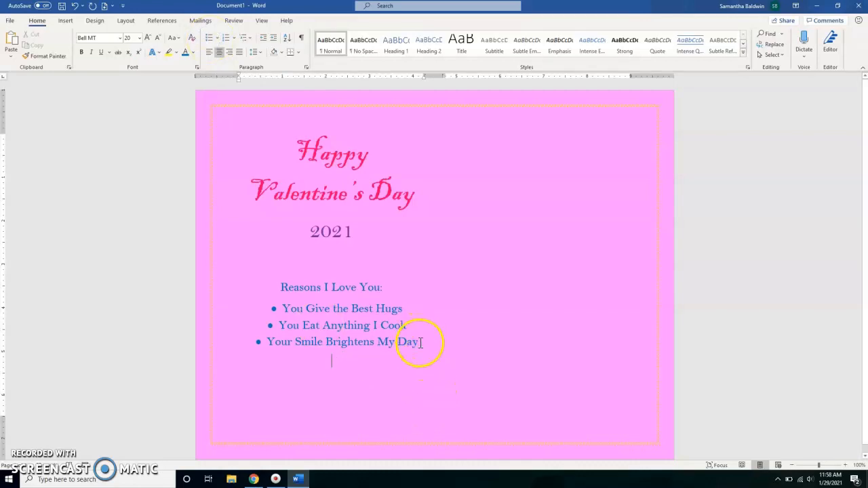
- Set the line spacing of the "Reasons I Love You:" heading and its three bullets to 1.5
drag(420, 342, 287, 289)
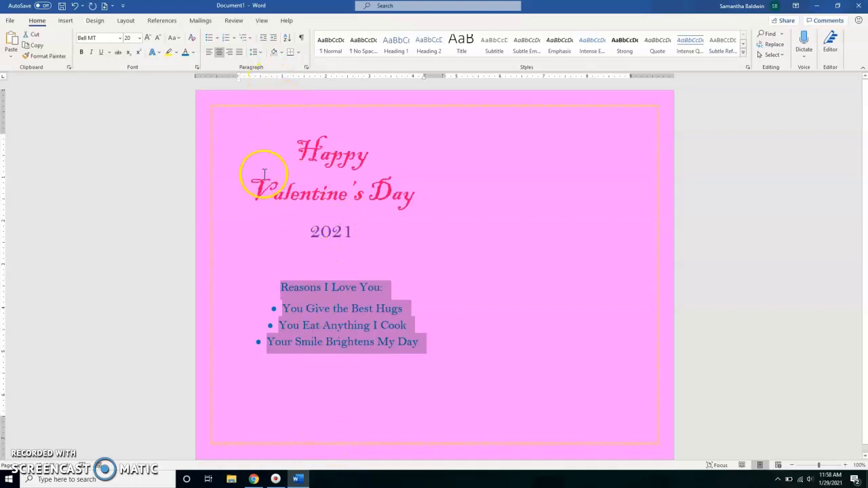
click(255, 53)
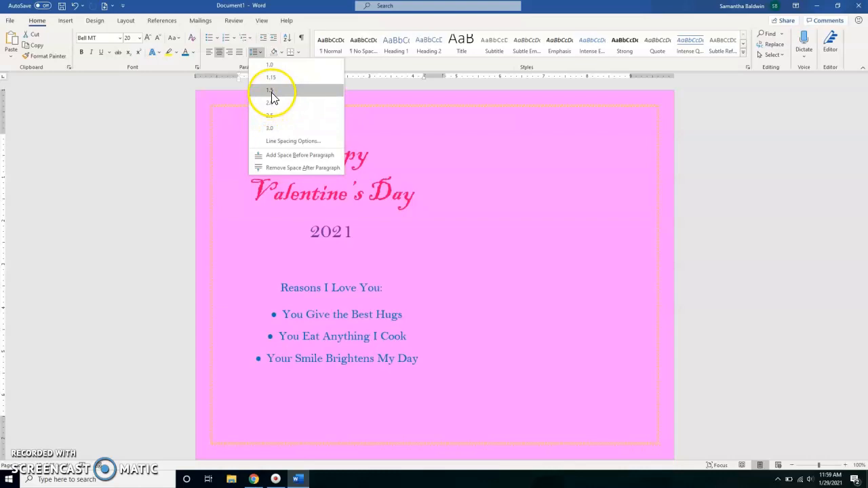
click(272, 95)
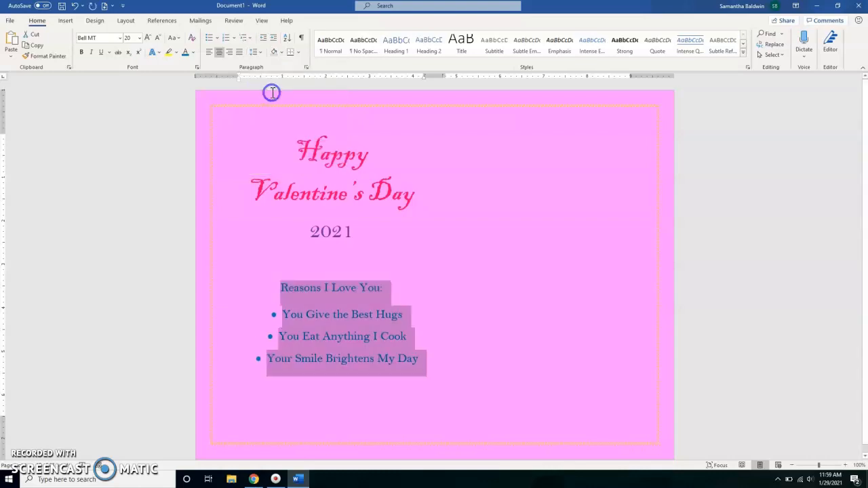
click(388, 249)
- Change the font of the "Reasons I Love You:" heading and its bulleted list to Ink Free
mouse_move(419, 353)
mouse_down()
mouse_move(332, 330)
mouse_move(298, 293)
mouse_move(385, 330)
mouse_move(398, 354)
mouse_move(419, 358)
mouse_up()
click(296, 292)
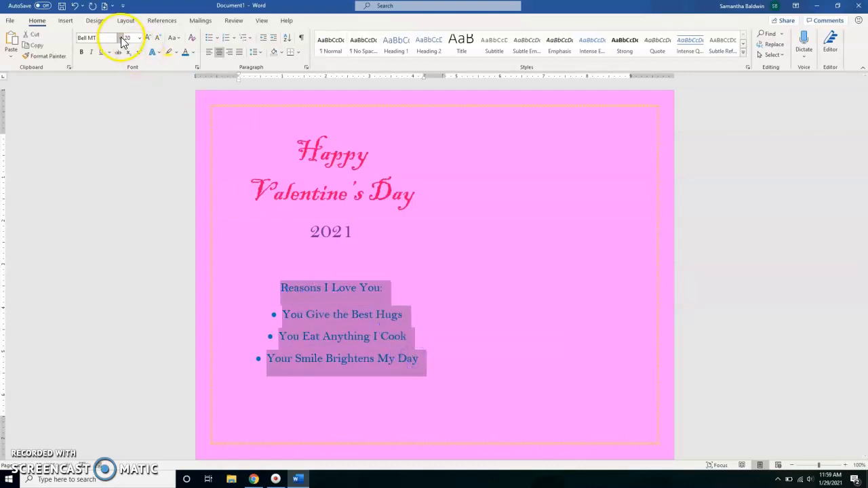
click(119, 38)
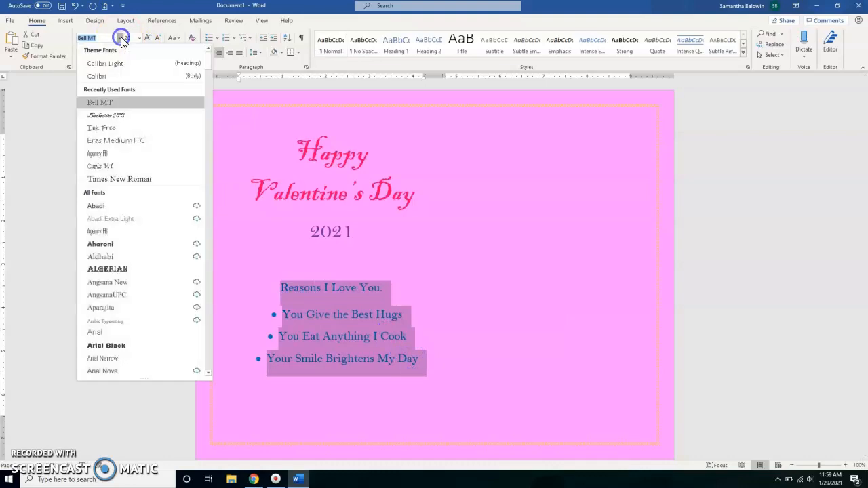
click(112, 128)
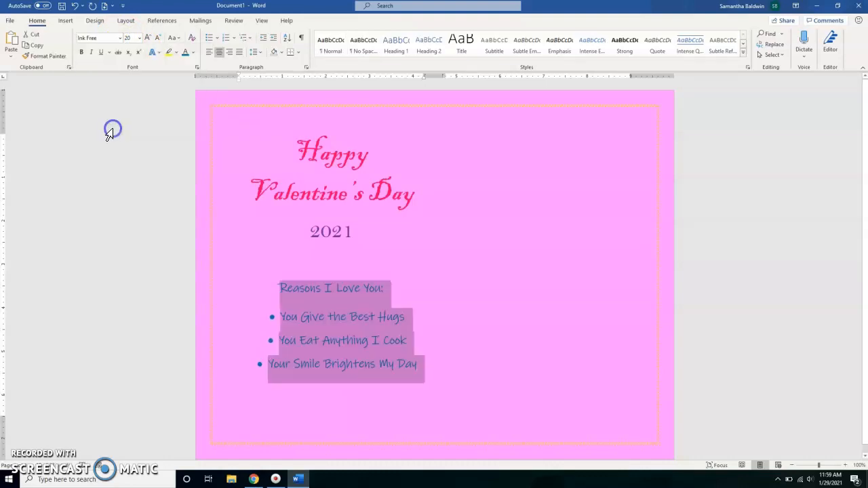
click(401, 234)
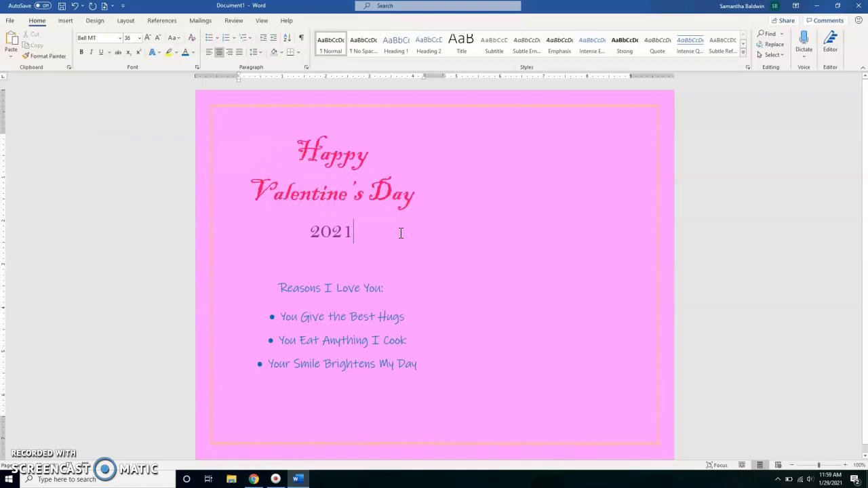
click(348, 392)
key(Return)
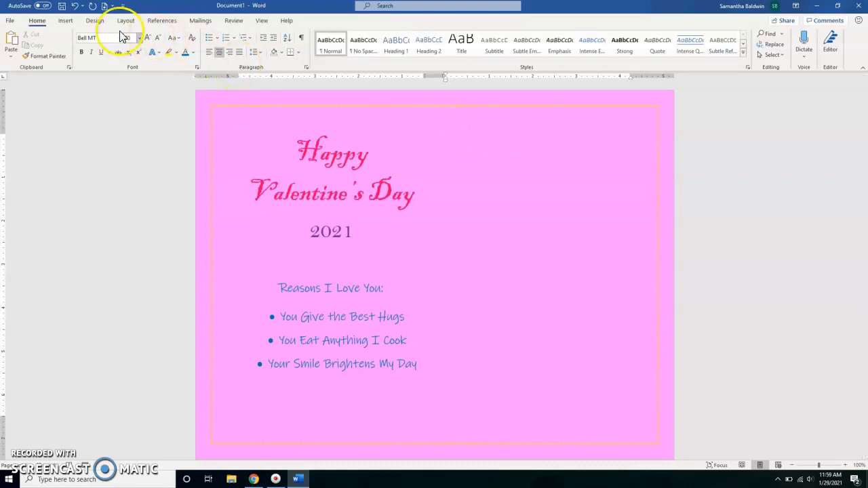
click(66, 22)
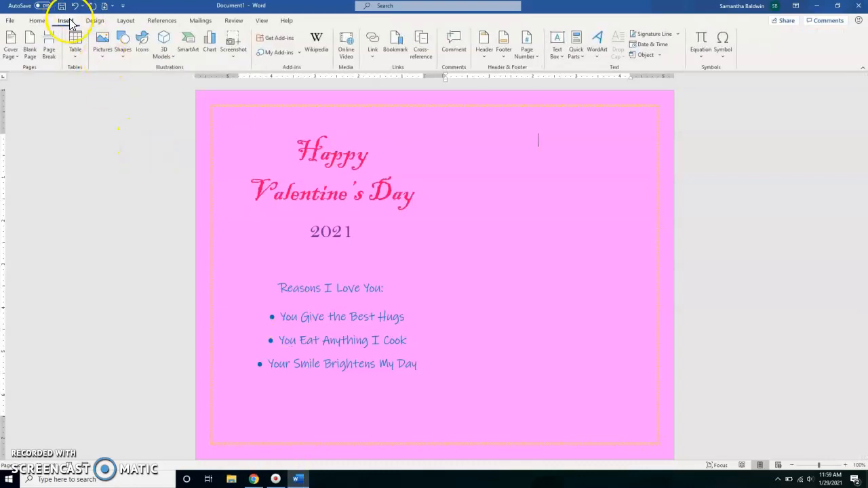
click(102, 47)
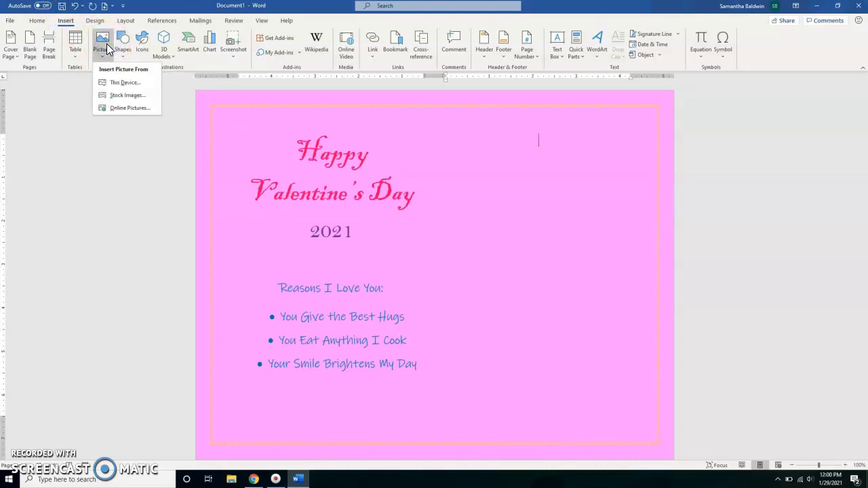
click(126, 82)
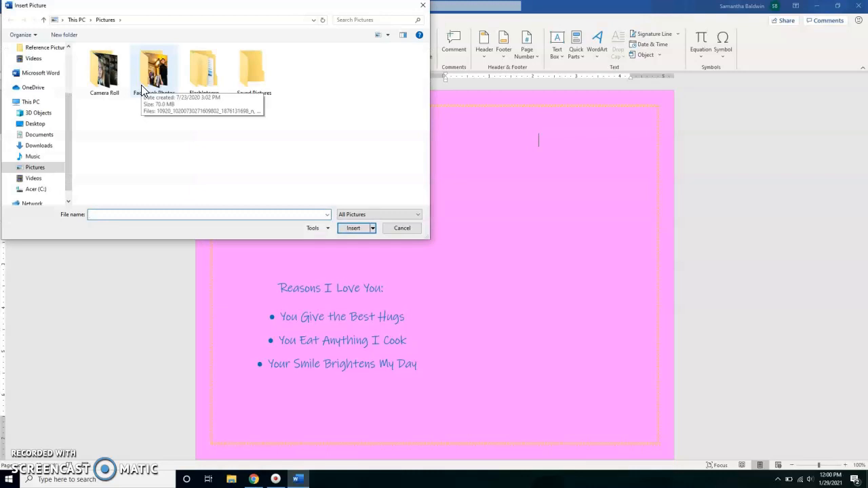
click(47, 145)
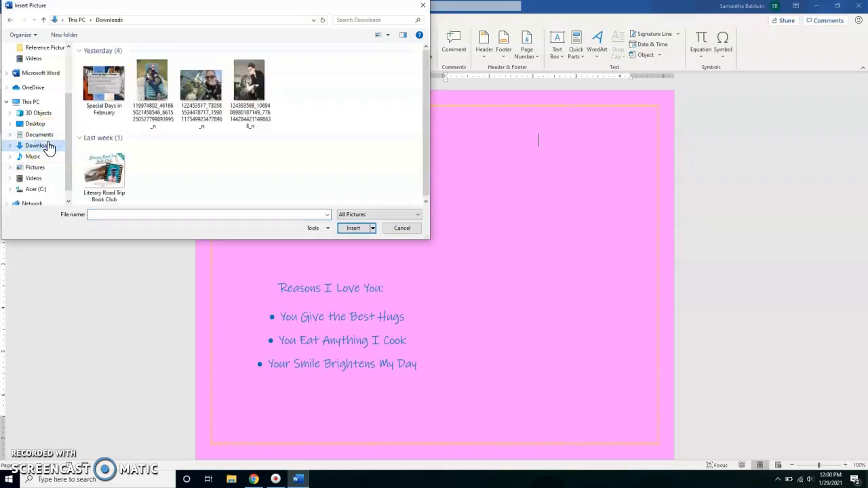
click(163, 76)
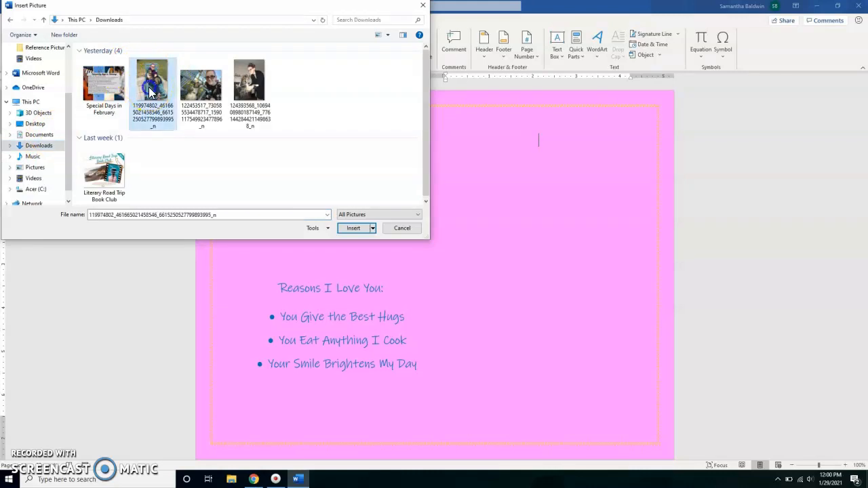
click(354, 228)
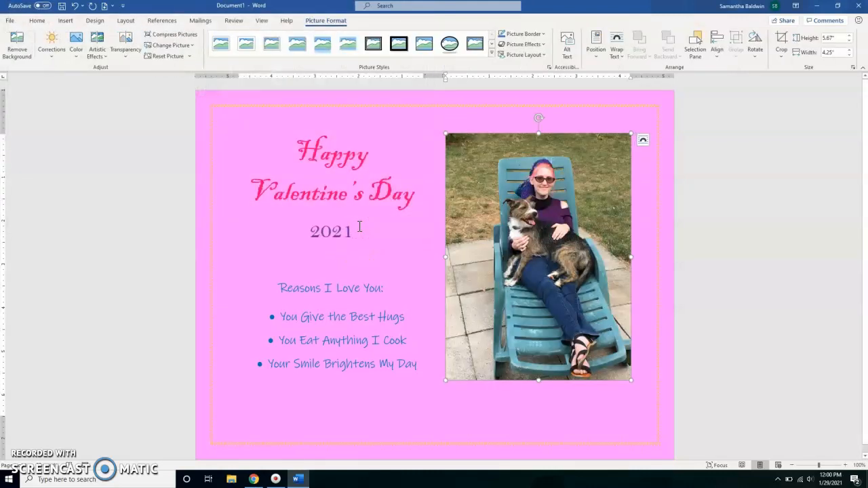
- Select the inserted picture in the second column and open its picture formatting options
click(502, 239)
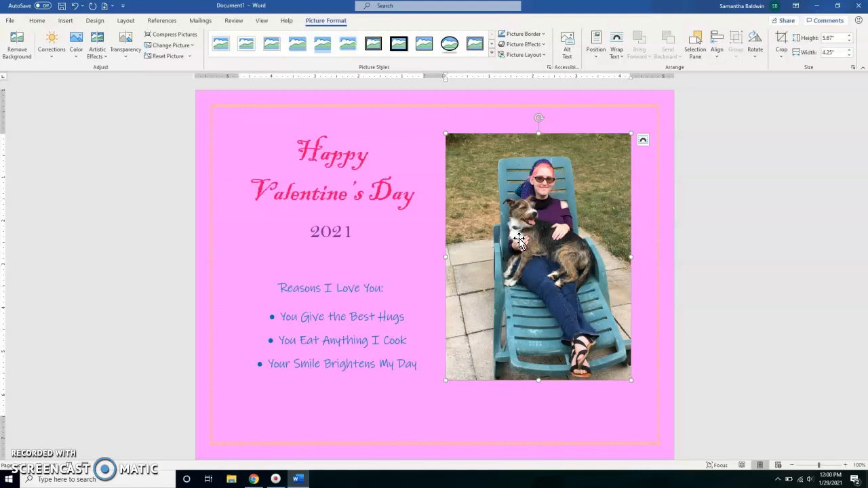
click(331, 22)
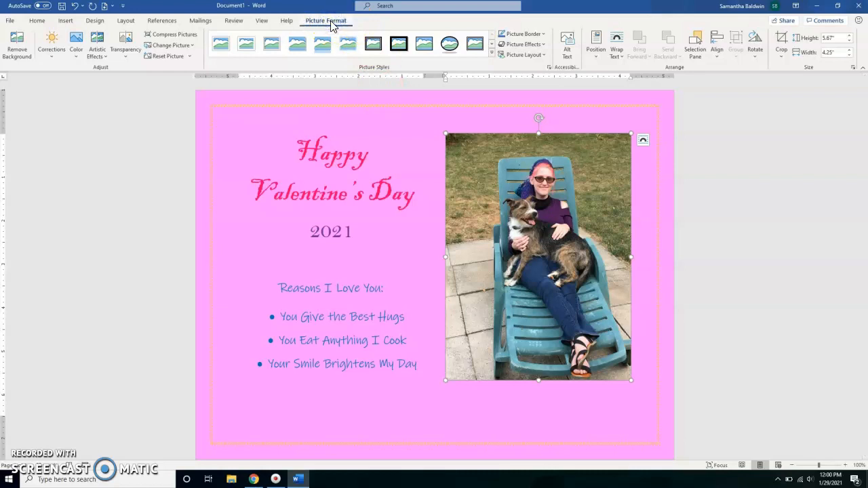